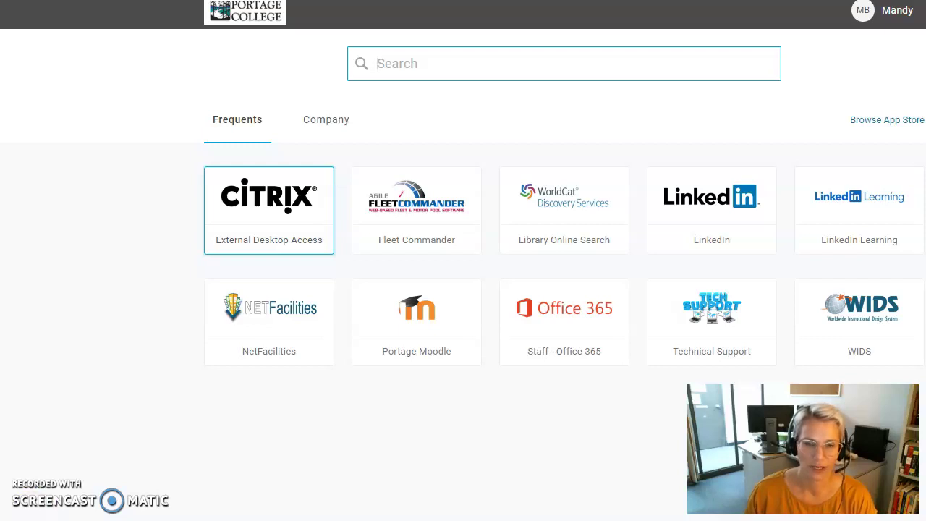
Open Library Online Search from the college portal and sign in through the student and staff login
click(566, 208)
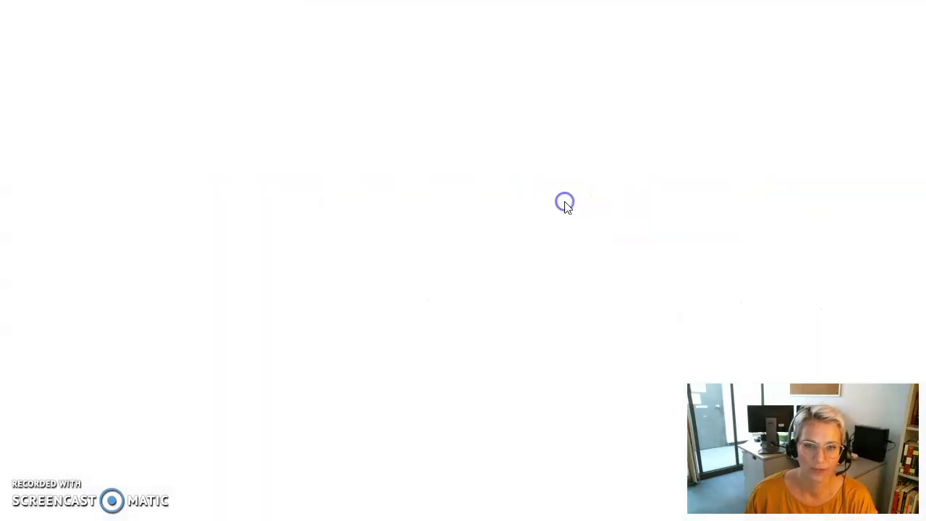
click(576, 213)
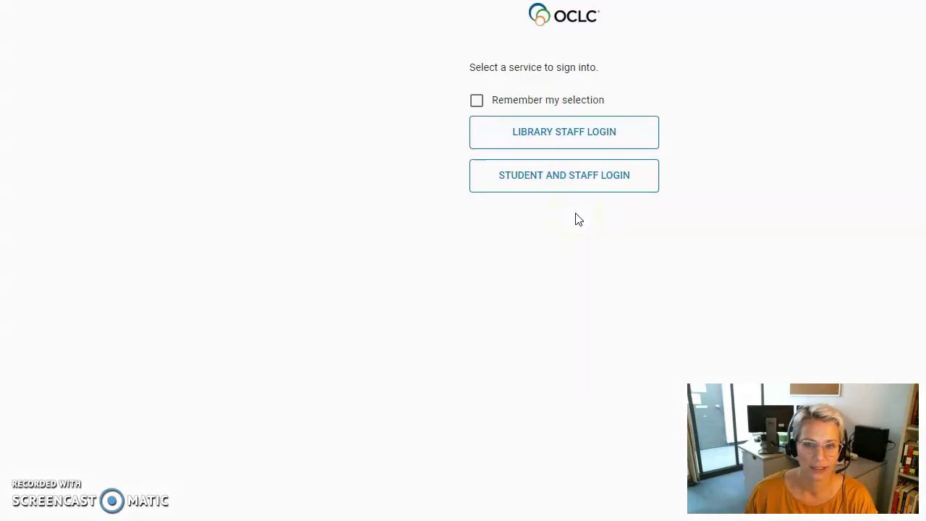
click(573, 181)
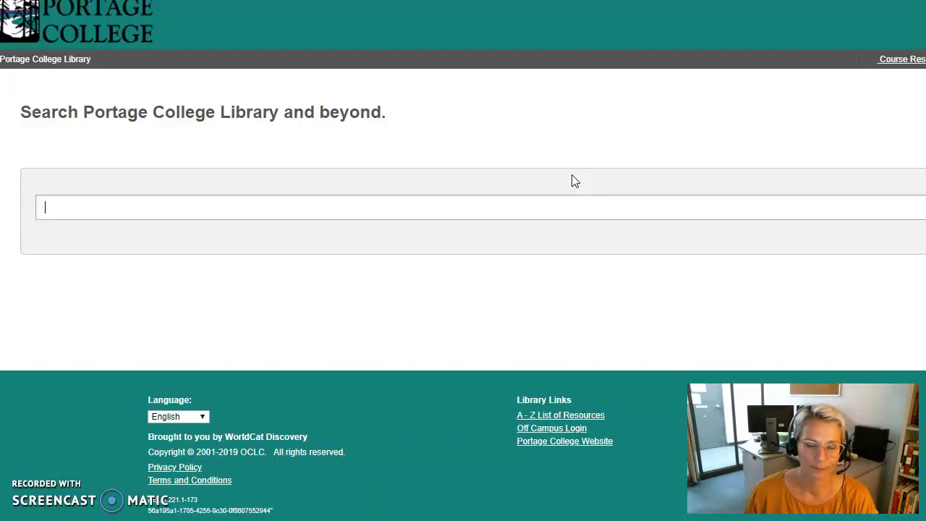
click(580, 172)
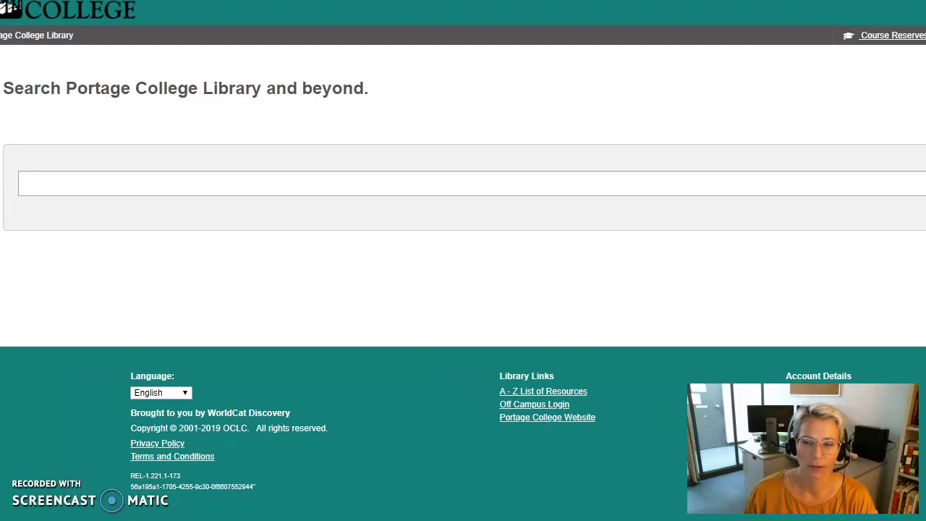
Open the Advanced Search form of the Portage College Library catalogue
click(648, 14)
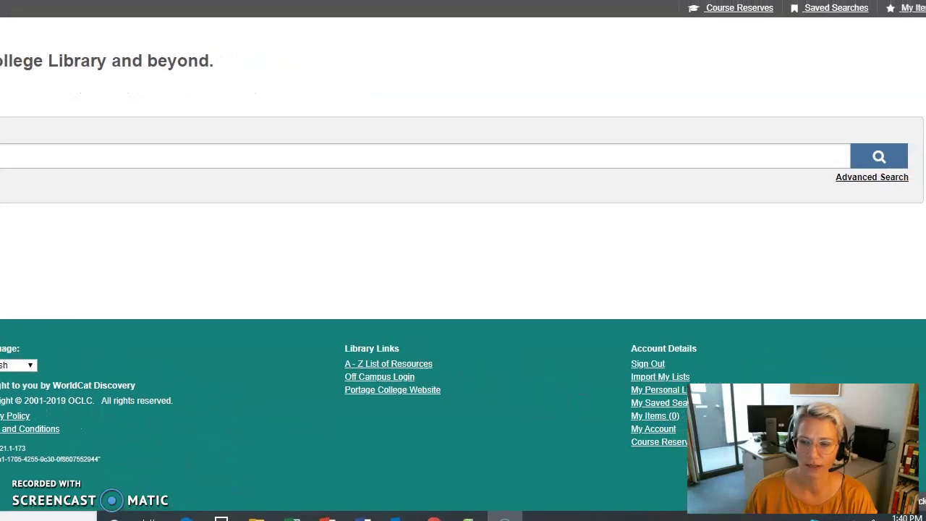
click(889, 178)
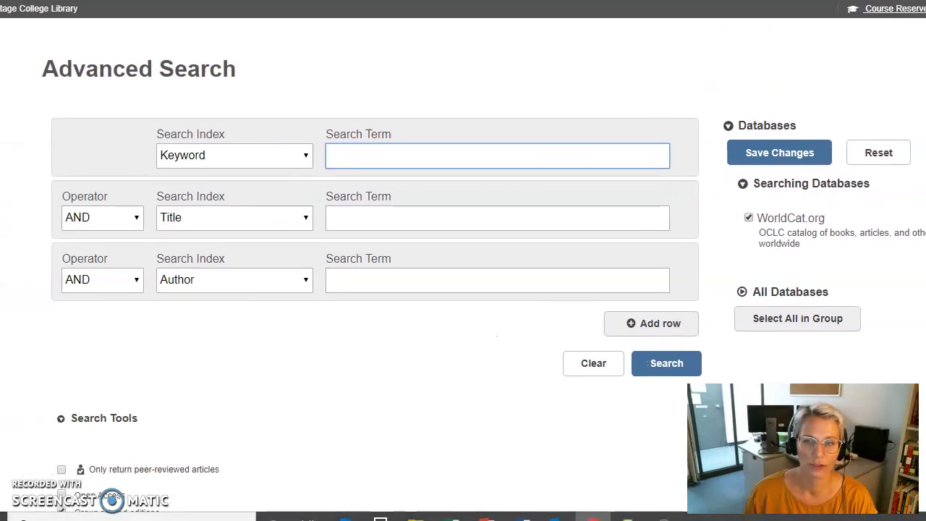
key(alt+p)
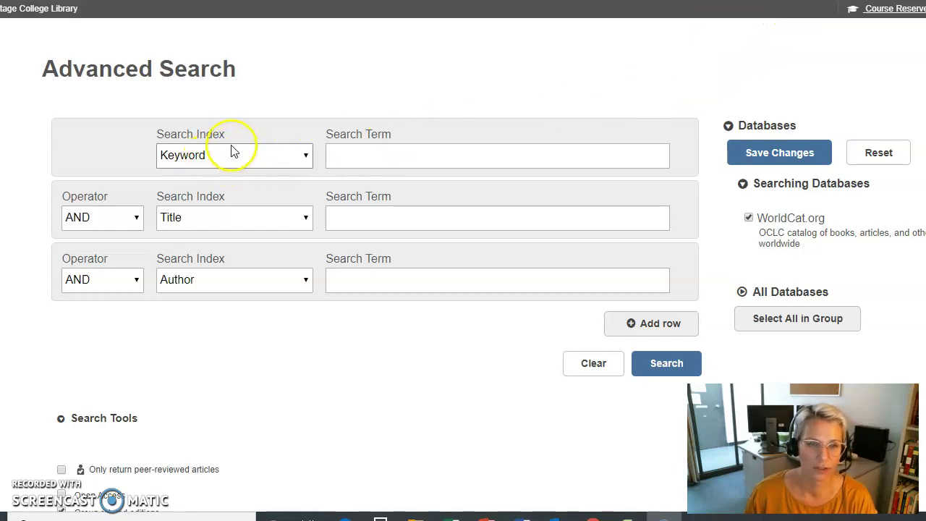
Examine the search index options available for the second search row
click(220, 130)
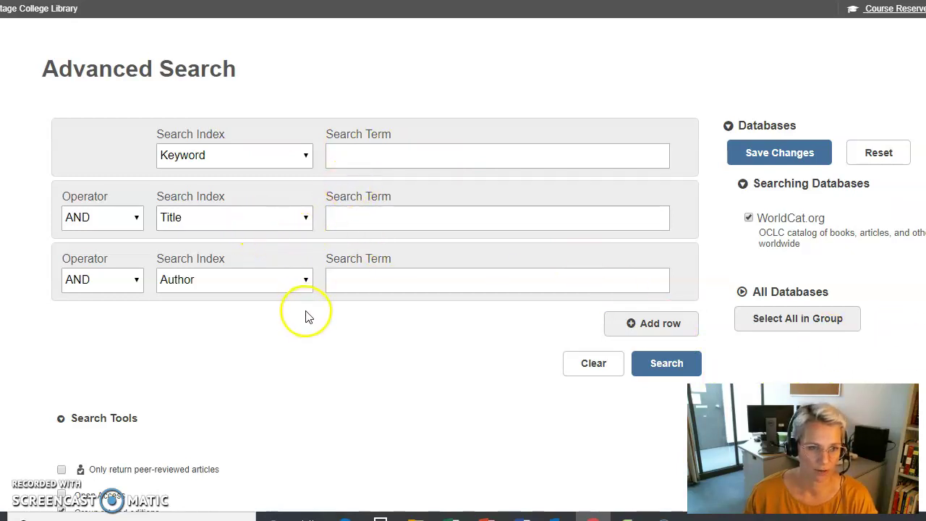
click(308, 219)
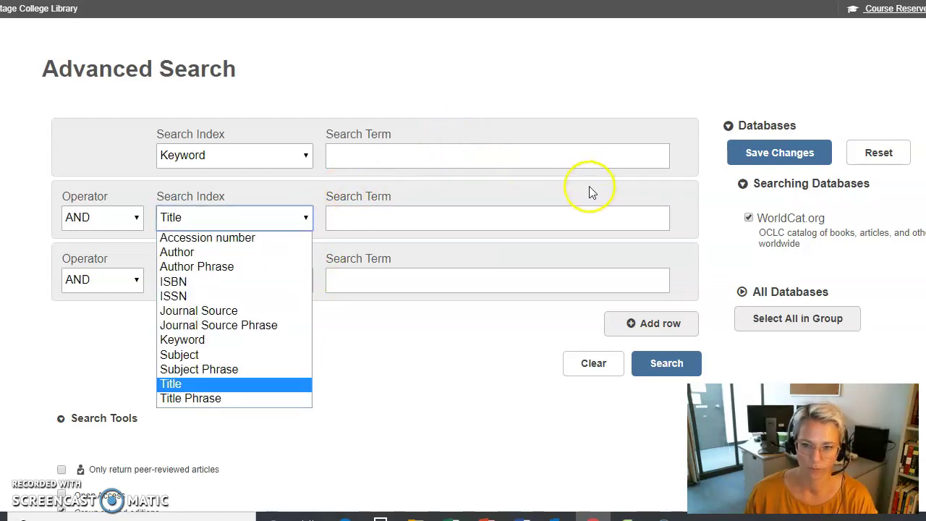
click(727, 263)
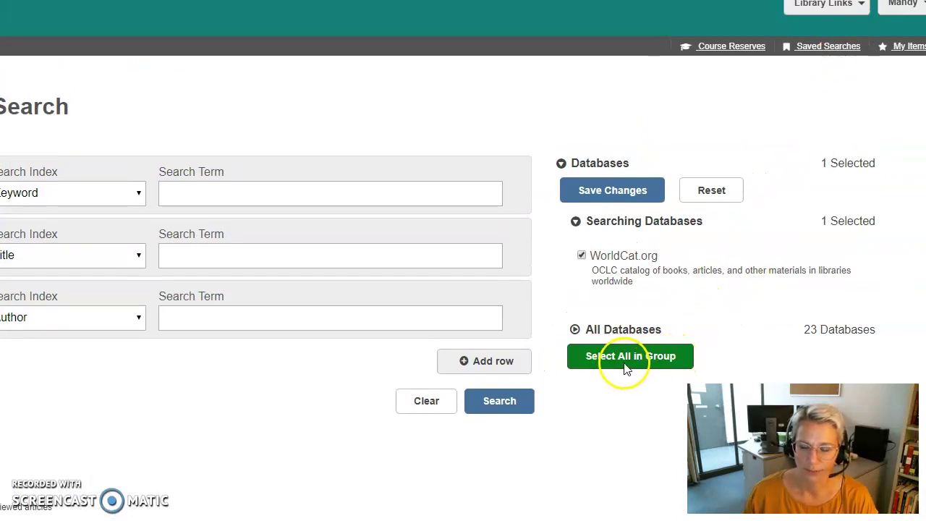
Expand the list of all databases and include Academic Search Complete and ATLA Religion Database with ATLASerials
click(575, 330)
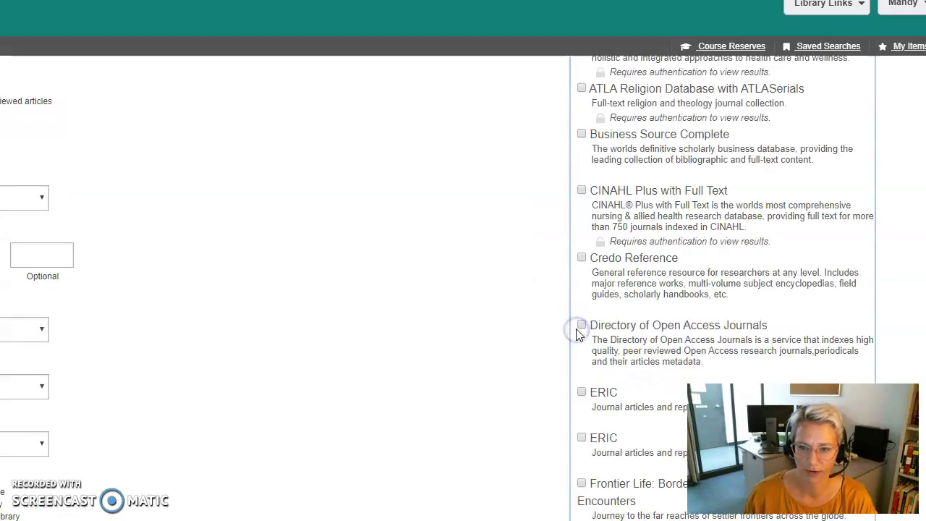
scroll(631, 329, up, 3)
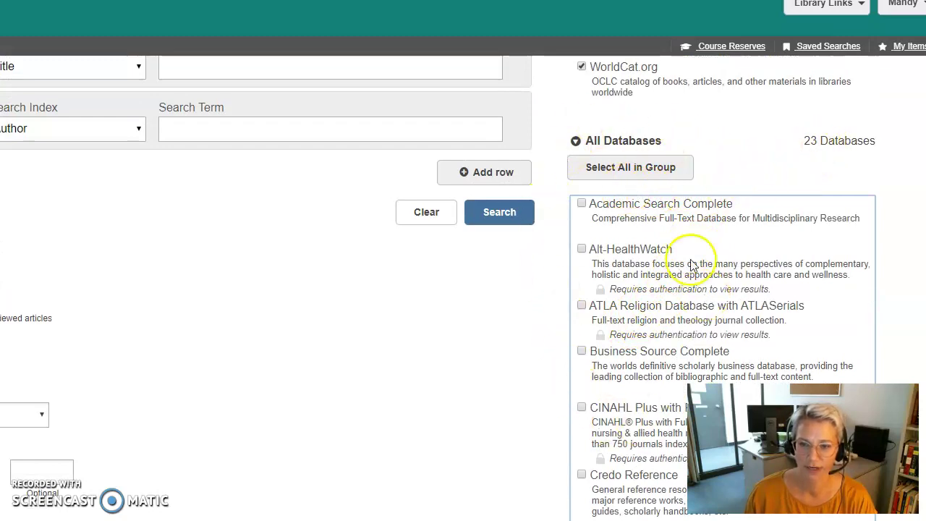
click(582, 205)
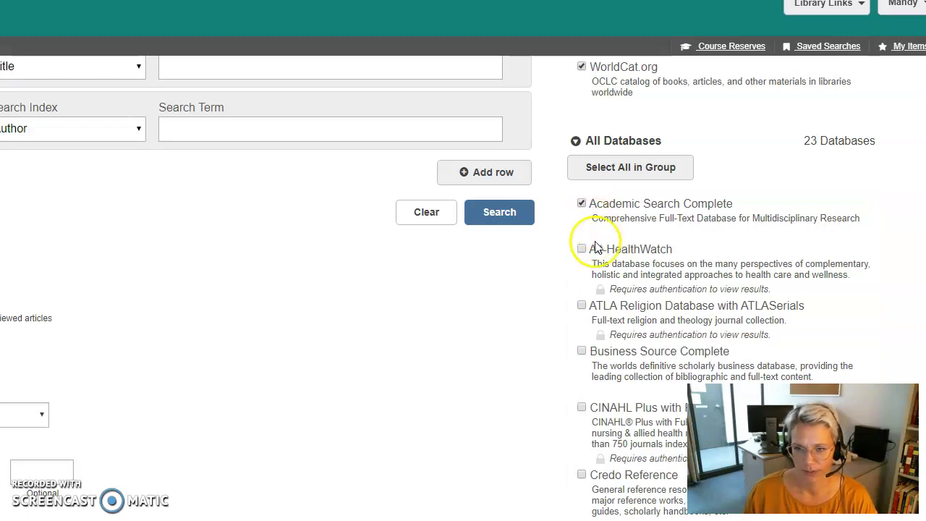
scroll(626, 266, down, 1)
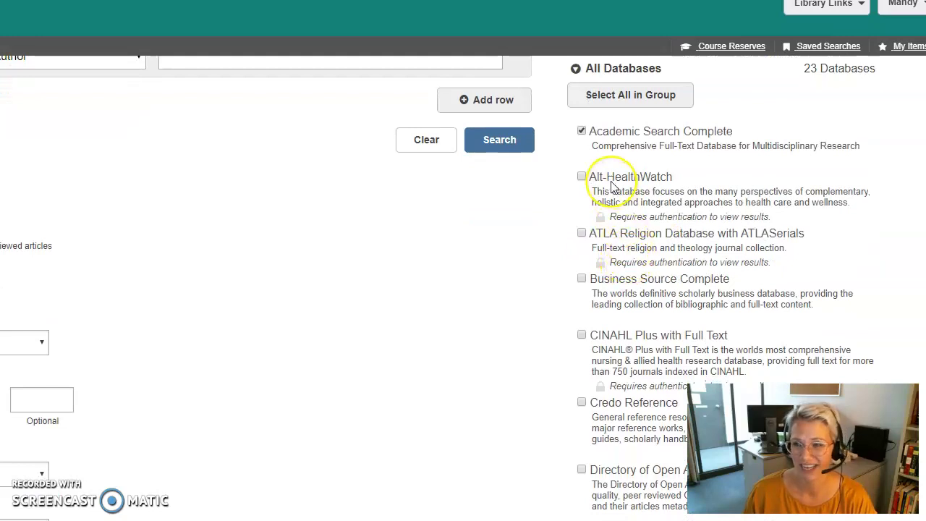
click(581, 233)
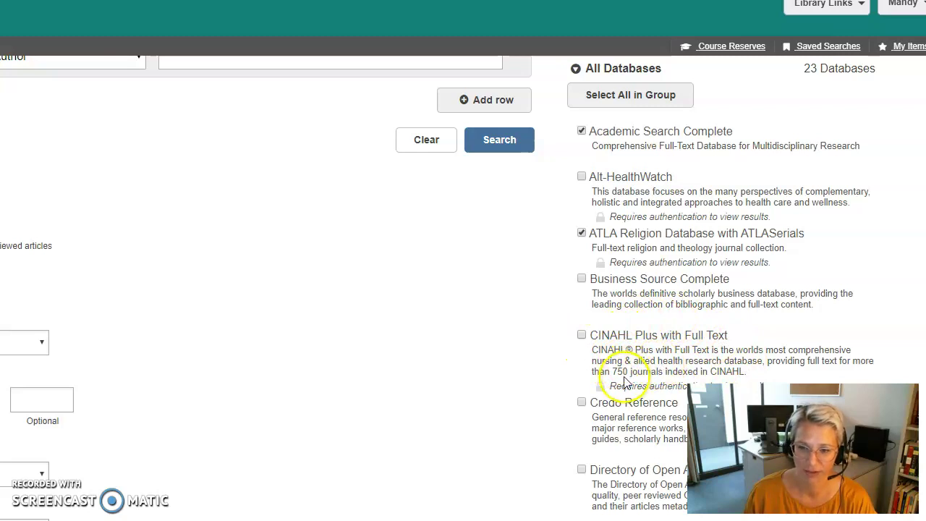
Include the first ERIC entry and Frontier Life: Borderlands, Settlement and Colonial Encounters, leaving Gale Health and Wellness unselected
scroll(622, 372, down, 2)
scroll(615, 369, down, 1)
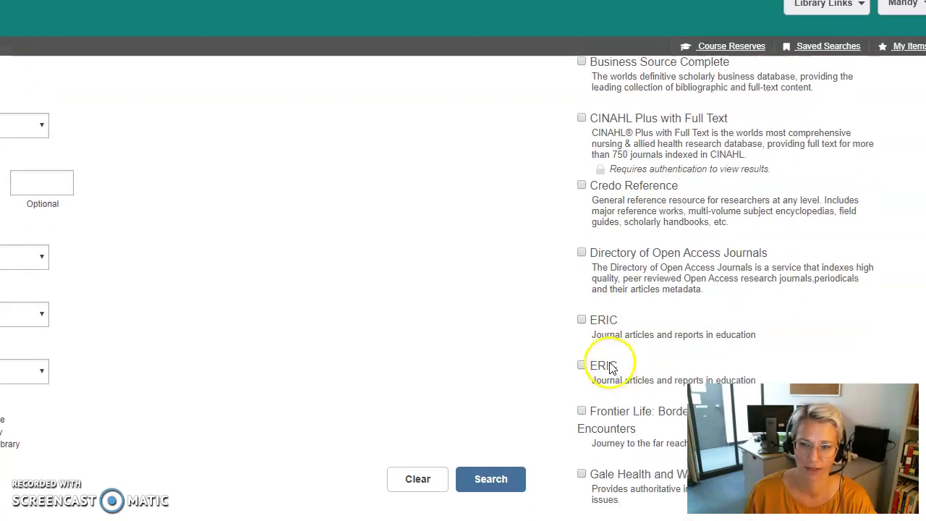
click(581, 320)
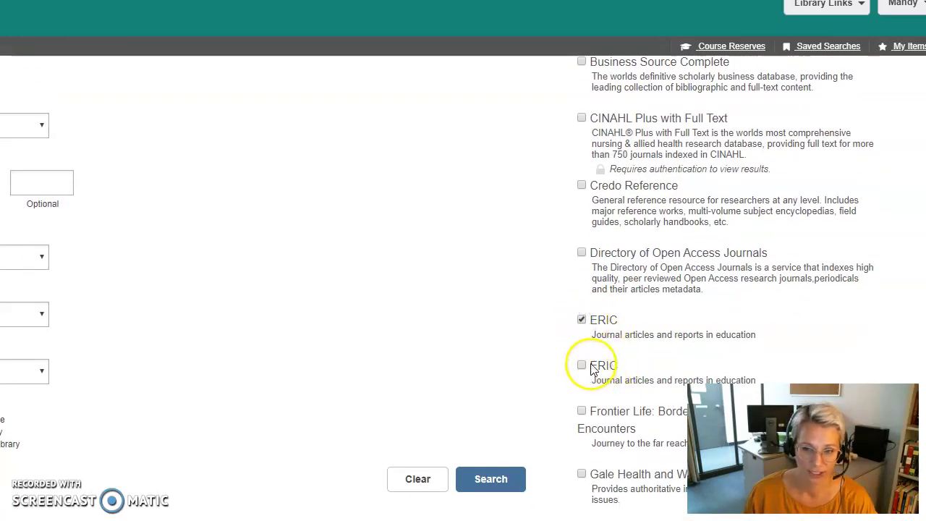
scroll(587, 361, down, 2)
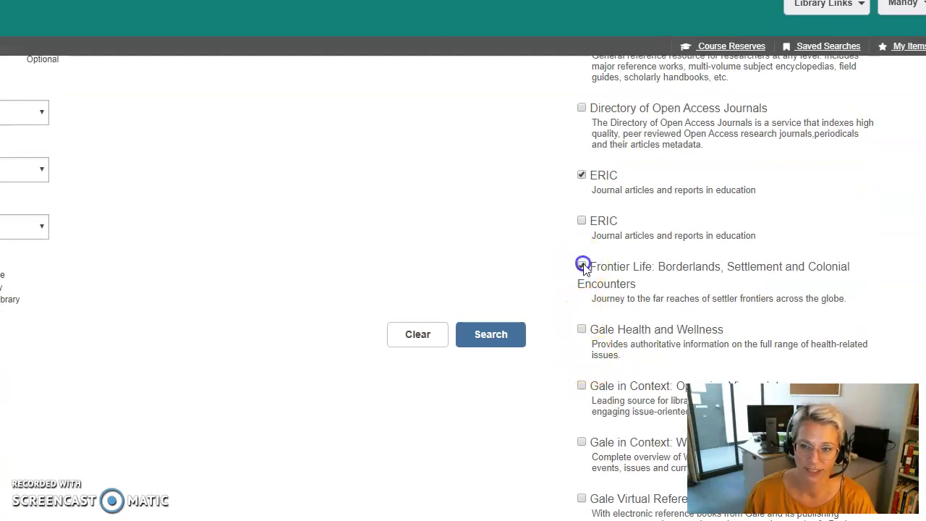
click(582, 331)
click(582, 331)
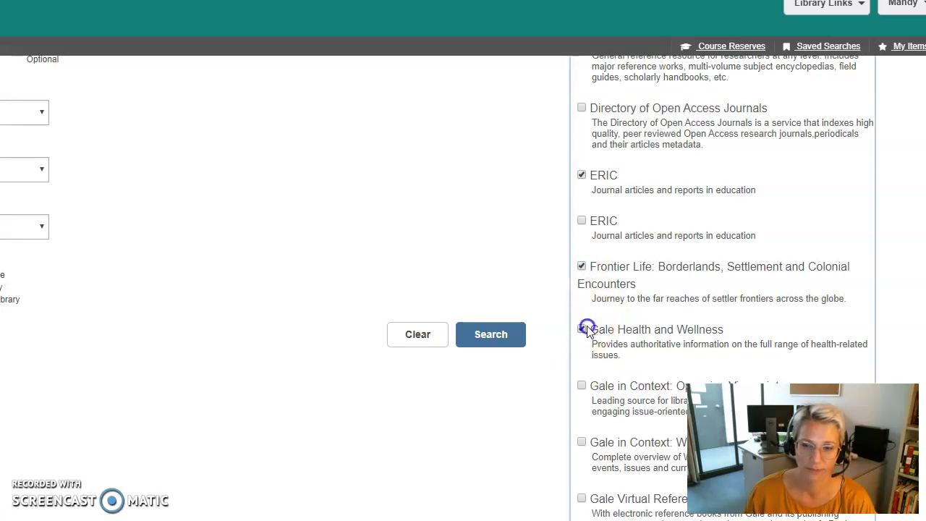
Include Gale in Context: World History, JSTOR Open Access Books and JSTOR Open Access Journals Collection in the searched databases
scroll(597, 330, down, 2)
click(583, 303)
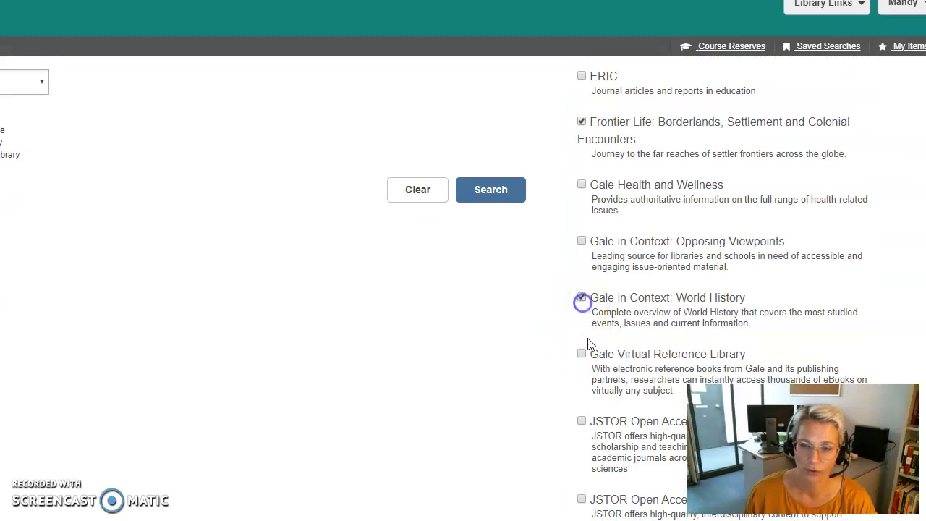
scroll(583, 358, down, 1)
click(582, 349)
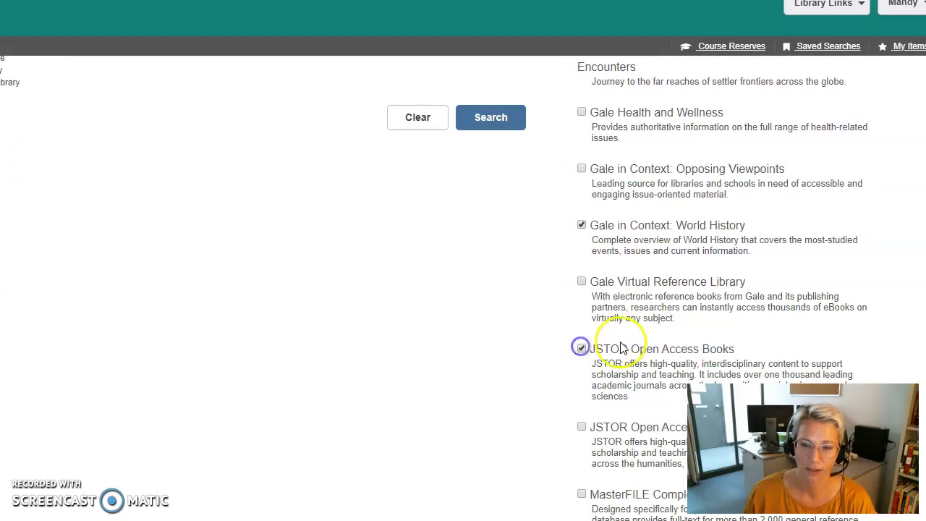
scroll(607, 342, down, 2)
click(582, 283)
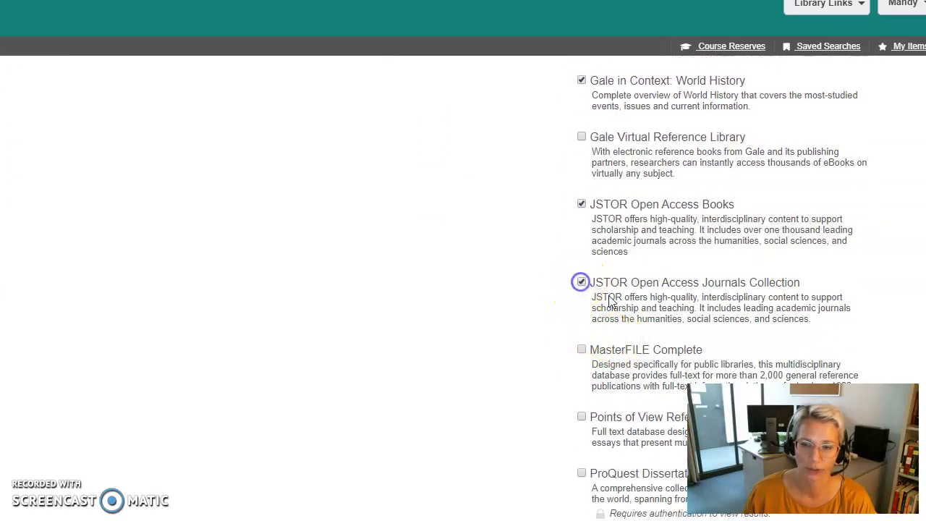
Include MasterFILE Complete and one more database near the end of the list of all databases
scroll(620, 314, down, 1)
click(582, 277)
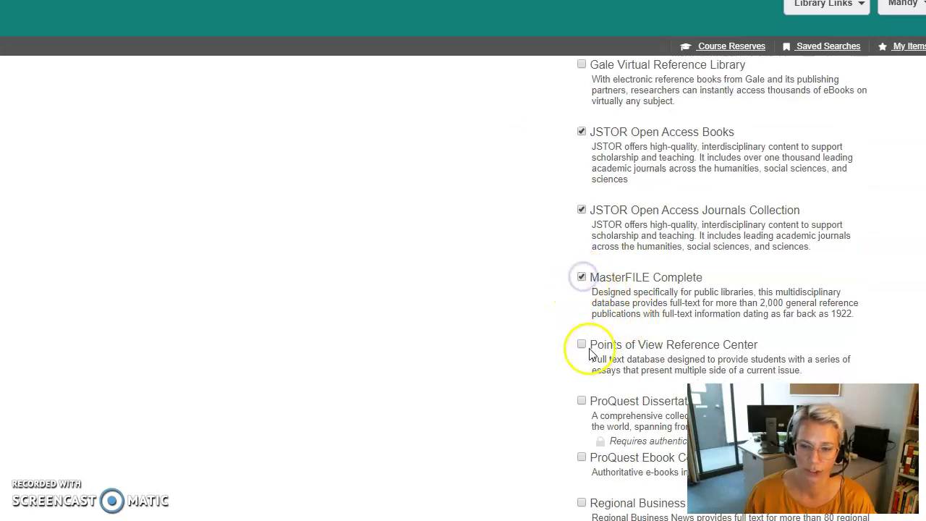
scroll(589, 349, down, 2)
click(582, 414)
scroll(609, 297, up, 4)
scroll(610, 297, up, 12)
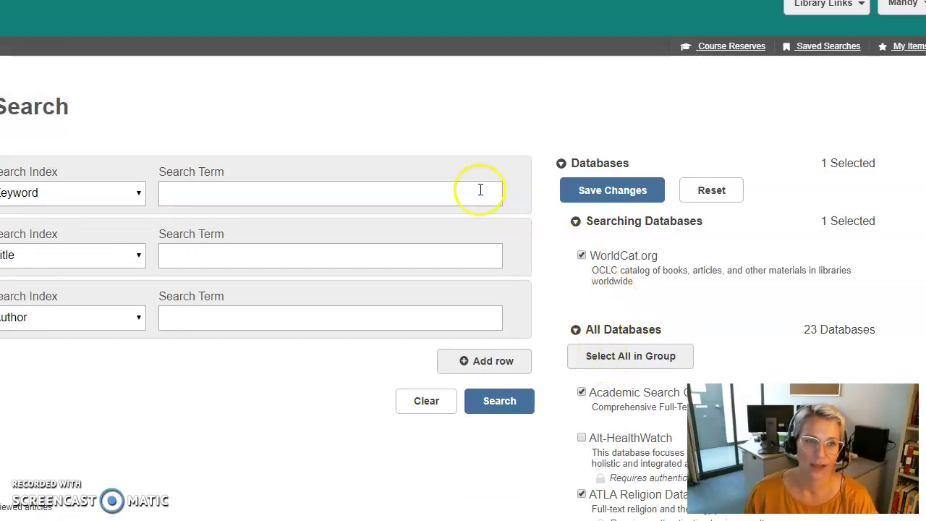
Enter "margery kempe" as the keyword search term
click(205, 190)
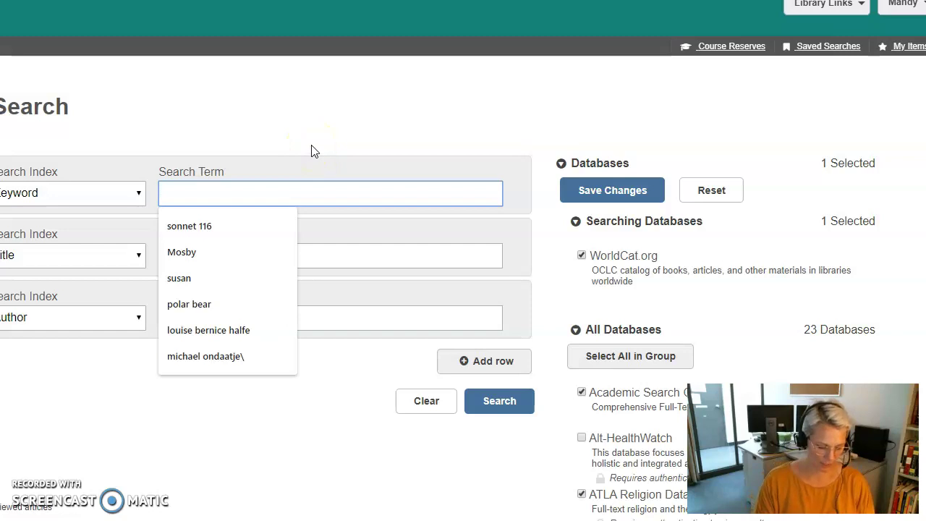
text(margery)
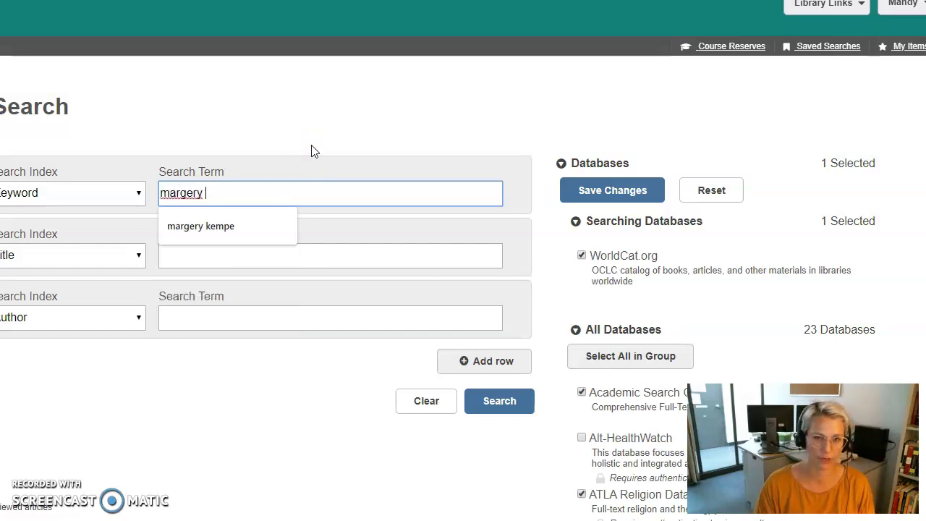
text( kempe)
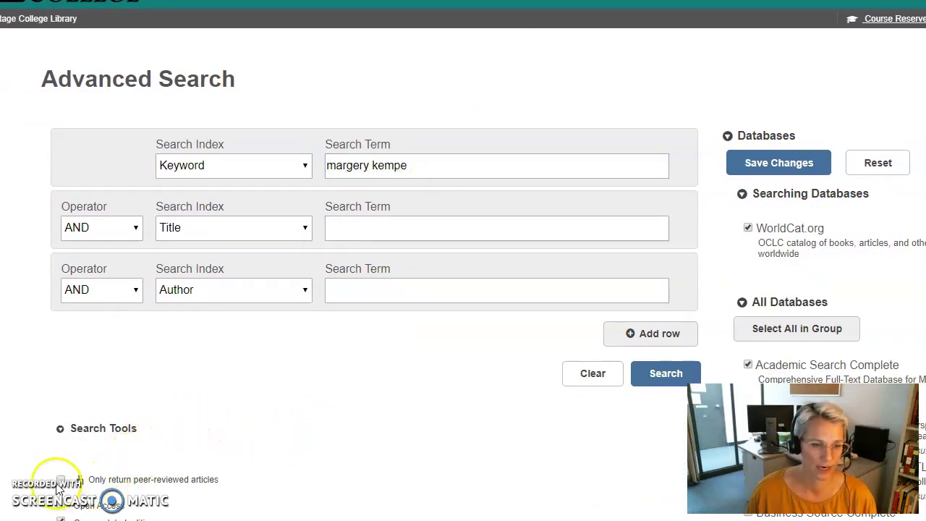
Limit the search to peer-reviewed articles and Open Access items
click(62, 484)
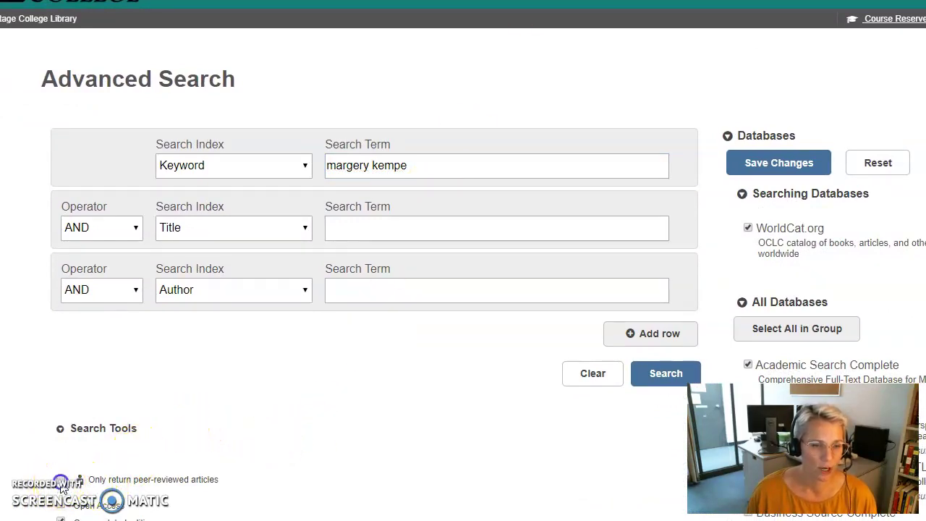
scroll(208, 444, down, 1)
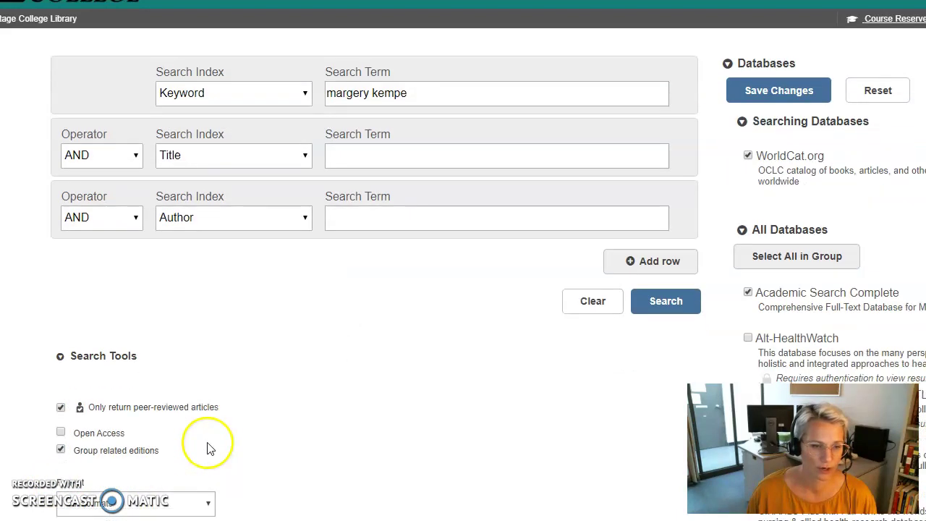
click(61, 432)
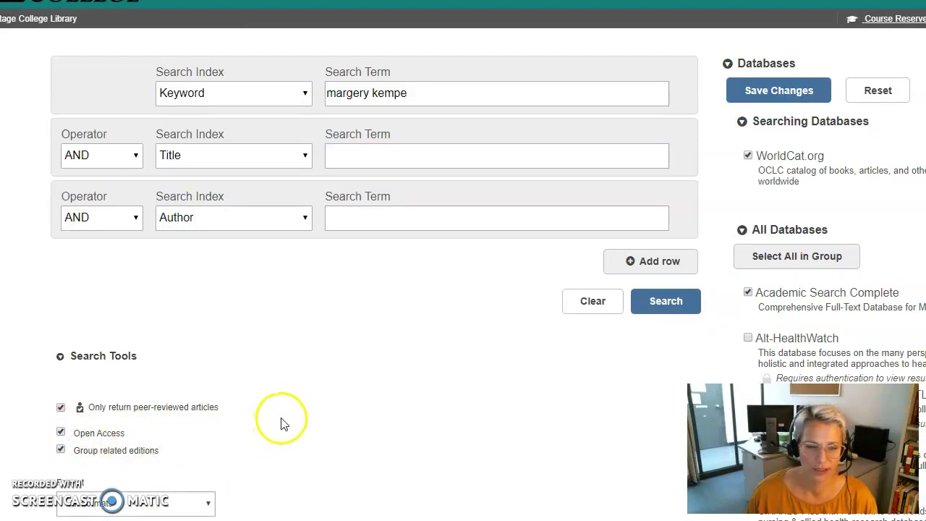
scroll(282, 423, down, 2)
scroll(282, 426, down, 3)
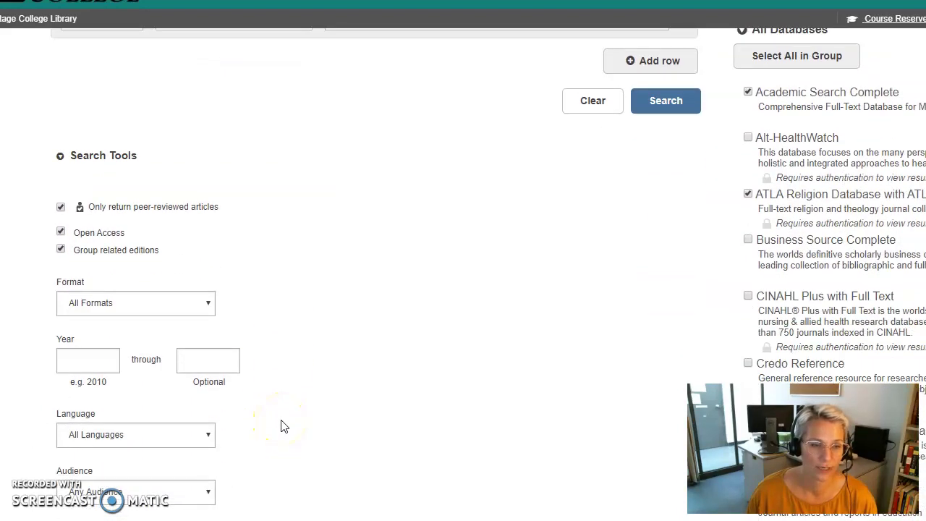
scroll(282, 427, up, 5)
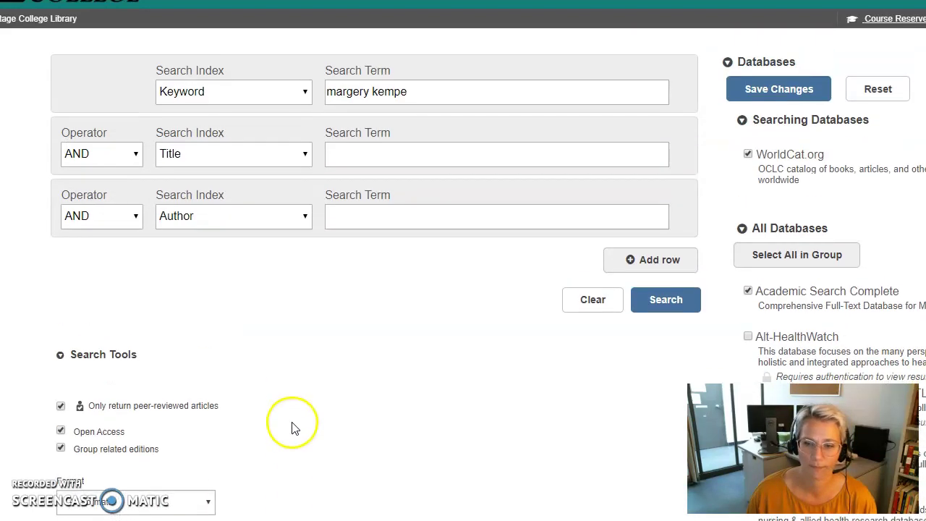
Run the advanced search and filter the results by peer-reviewed content
click(663, 303)
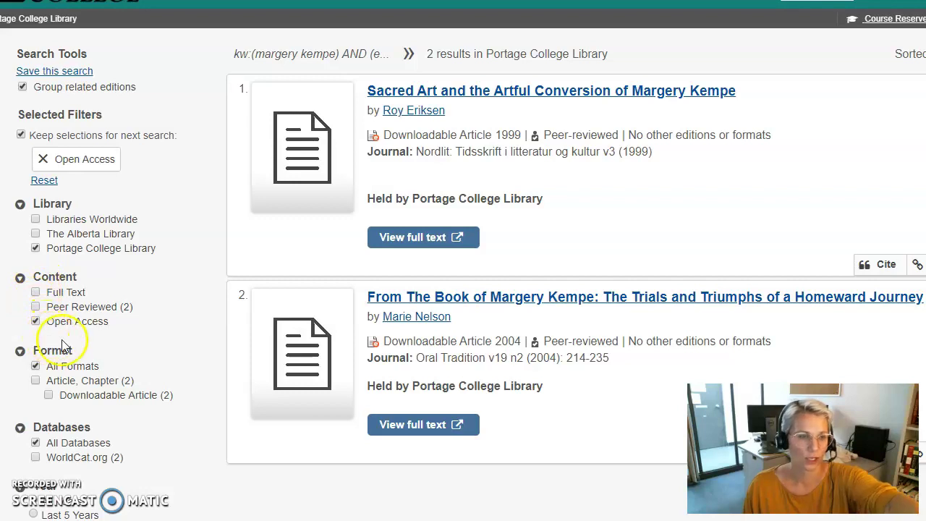
click(35, 308)
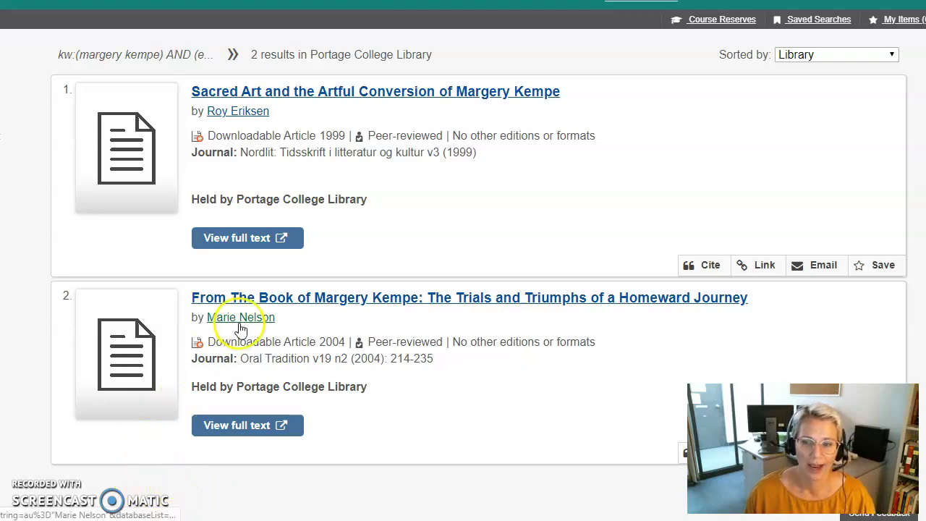
click(244, 251)
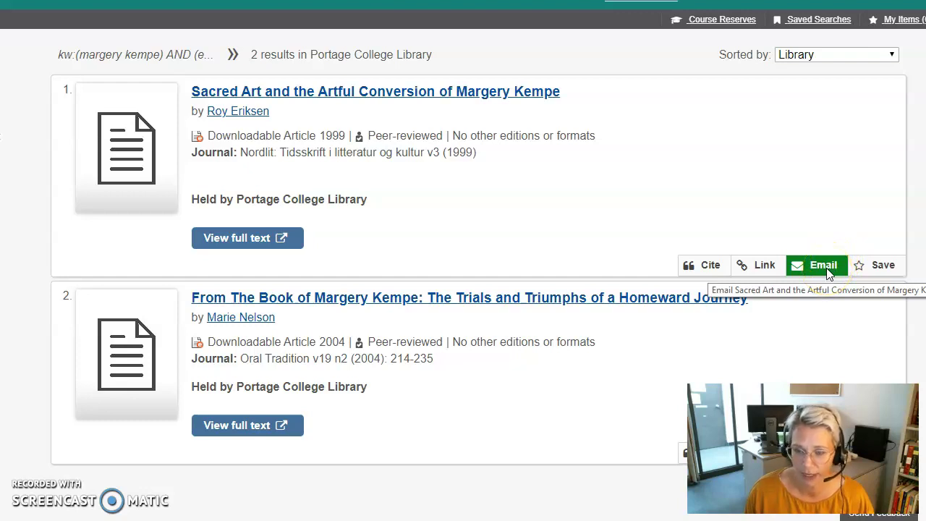
Open the citation options for "From The Book of Margery Kempe" and try to generate an APA 6th ed. citation
scroll(756, 318, down, 2)
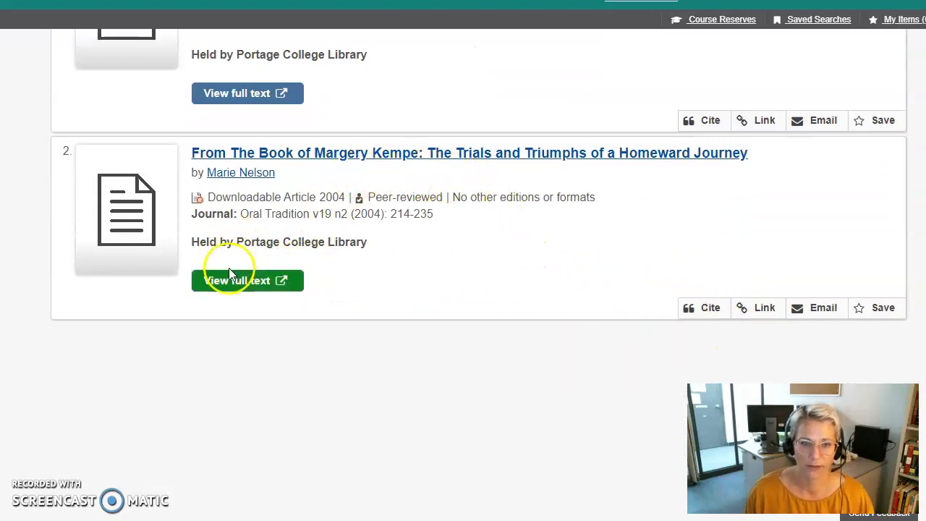
click(703, 310)
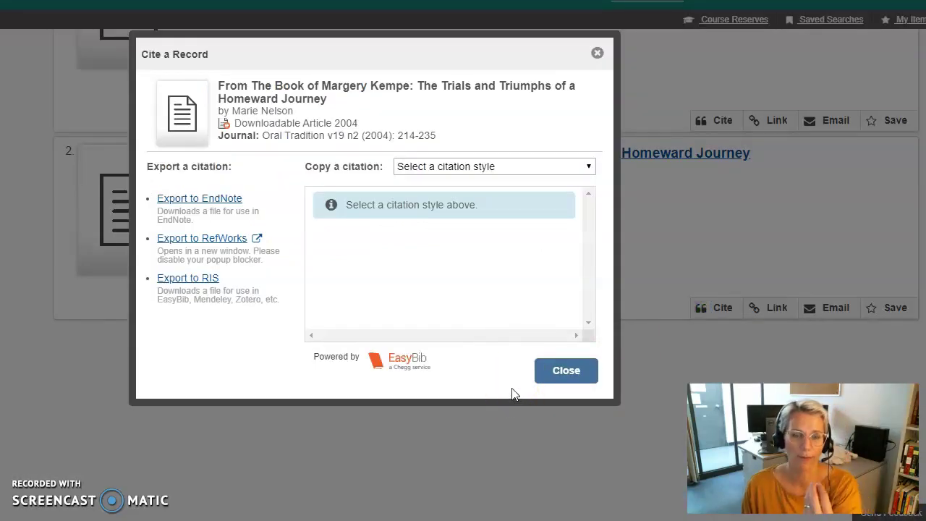
click(588, 166)
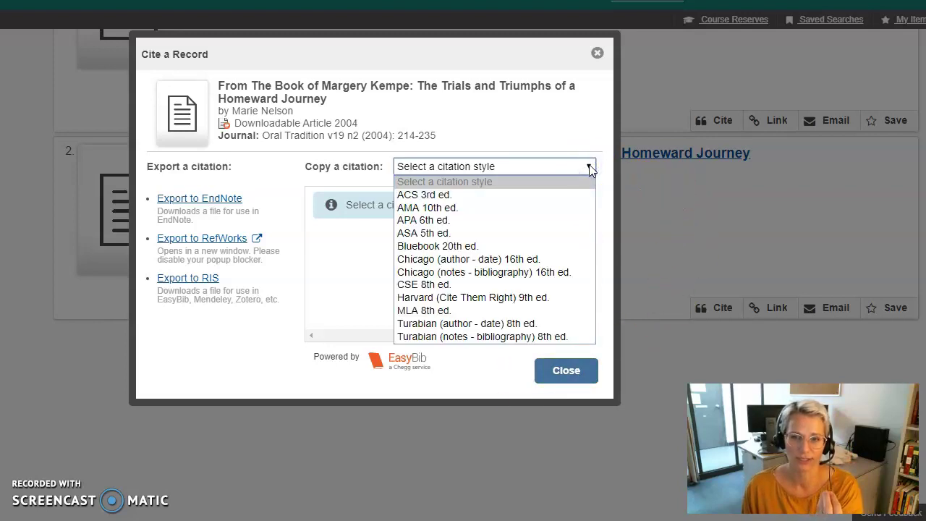
click(497, 227)
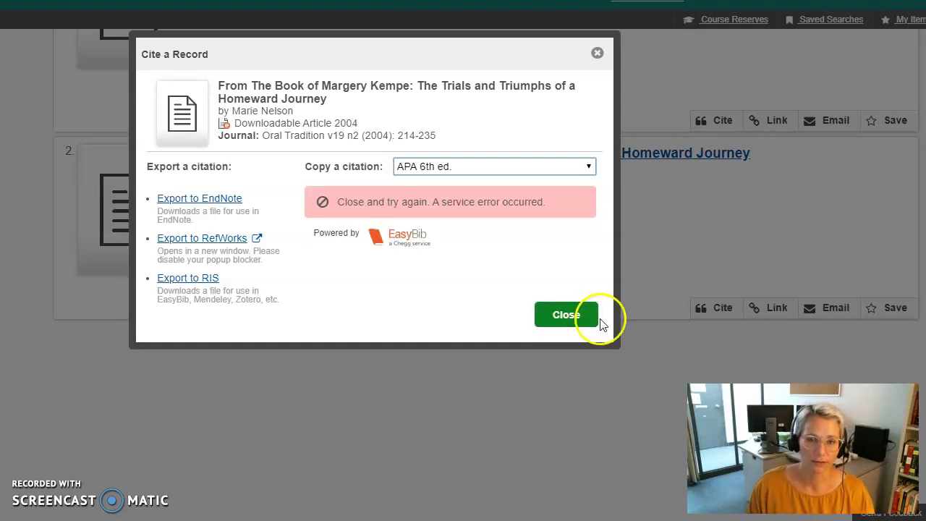
click(589, 167)
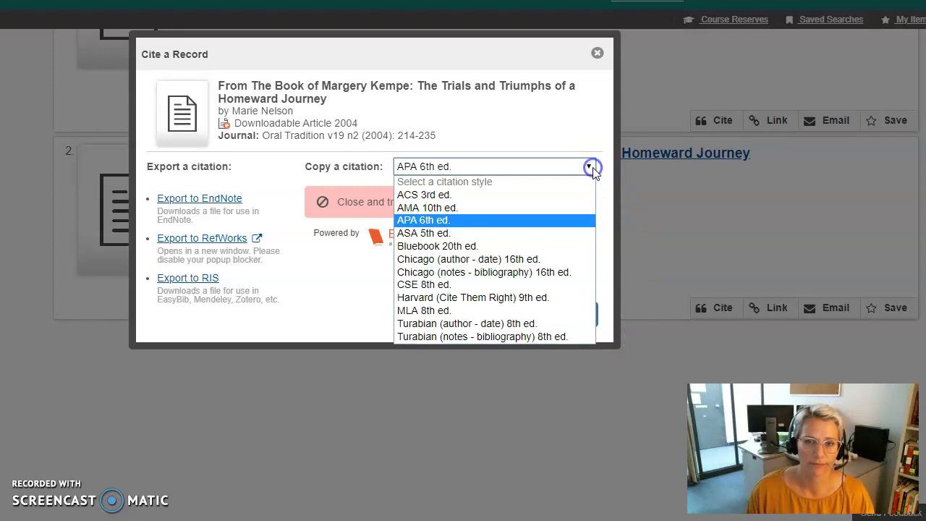
click(549, 220)
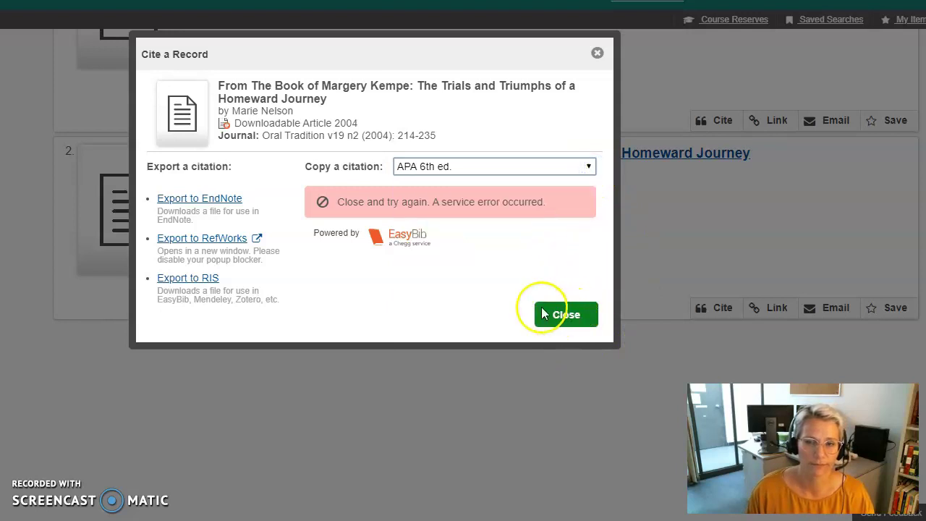
Switch the citation style to MLA 8th ed. and review the generated citation
click(590, 168)
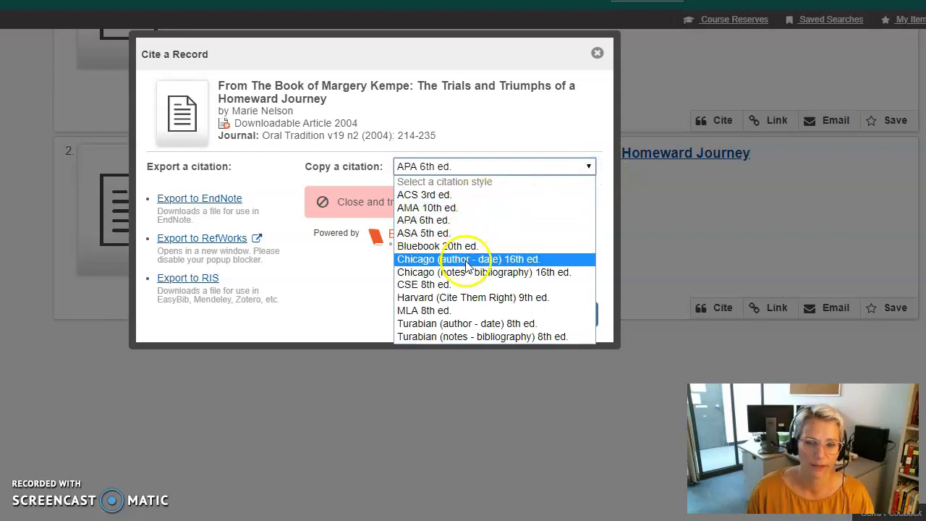
click(434, 310)
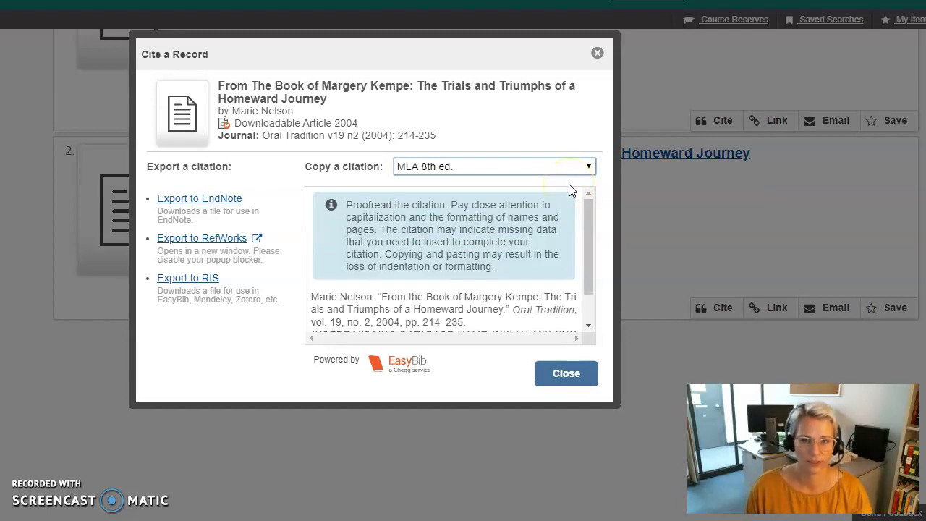
drag(589, 228, 596, 210)
Change the citation style to APA 6th ed. and copy the entire generated citation
click(588, 168)
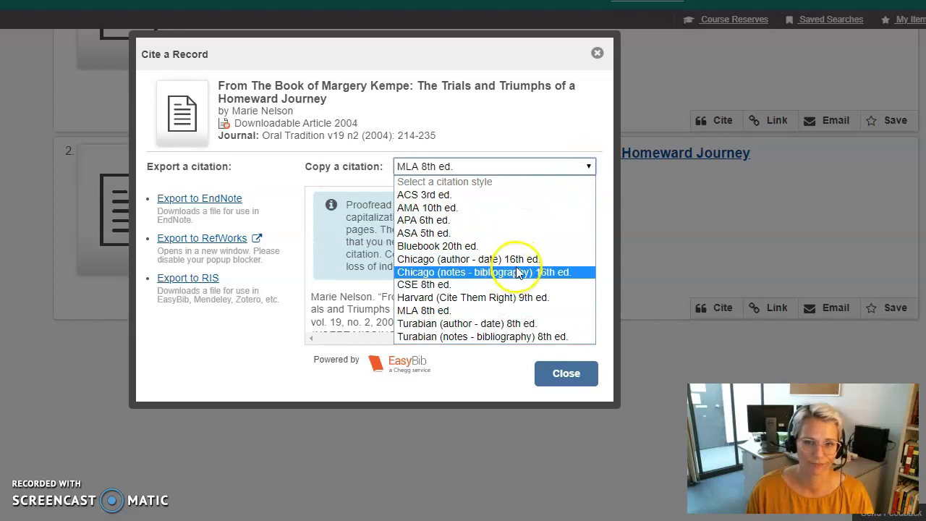
click(506, 219)
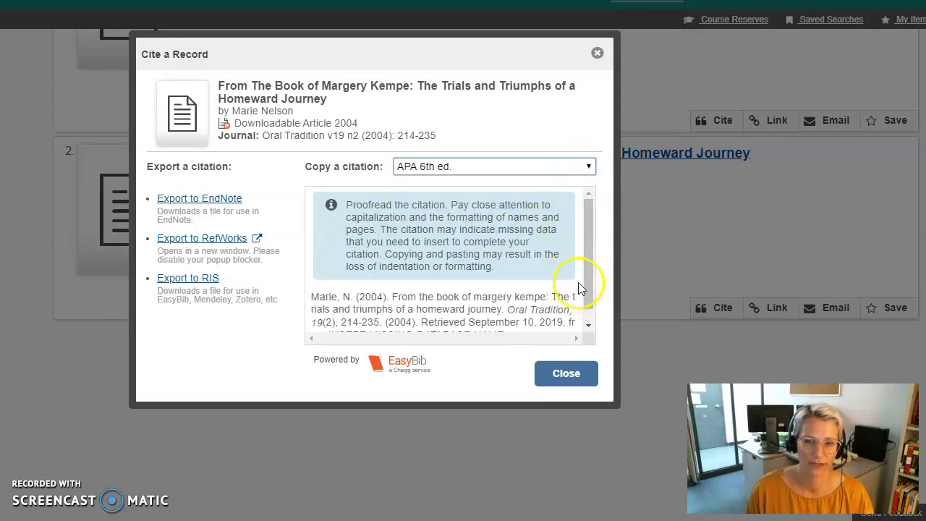
drag(592, 263, 591, 307)
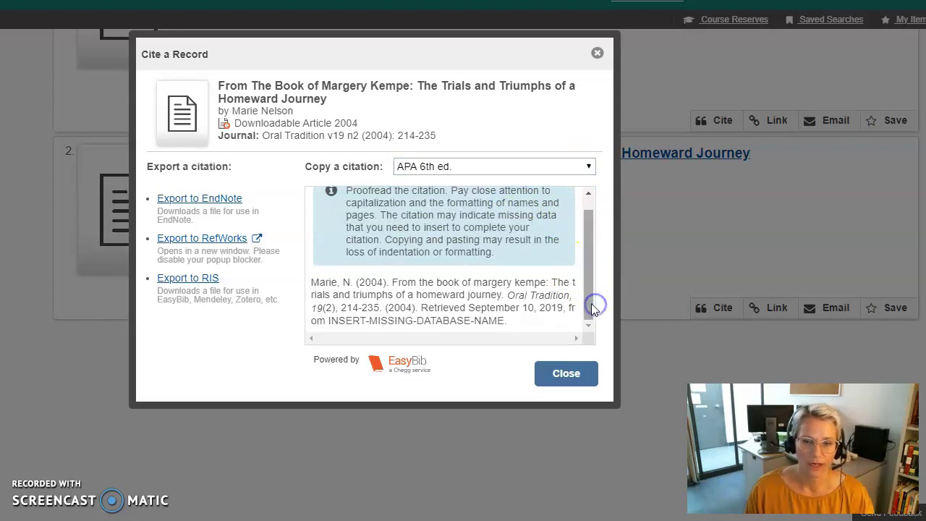
click(574, 324)
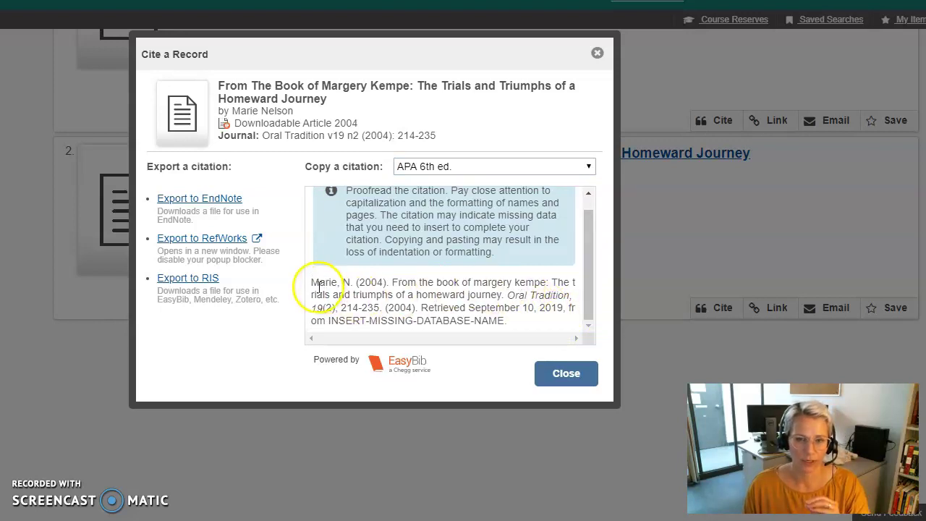
drag(314, 285, 516, 325)
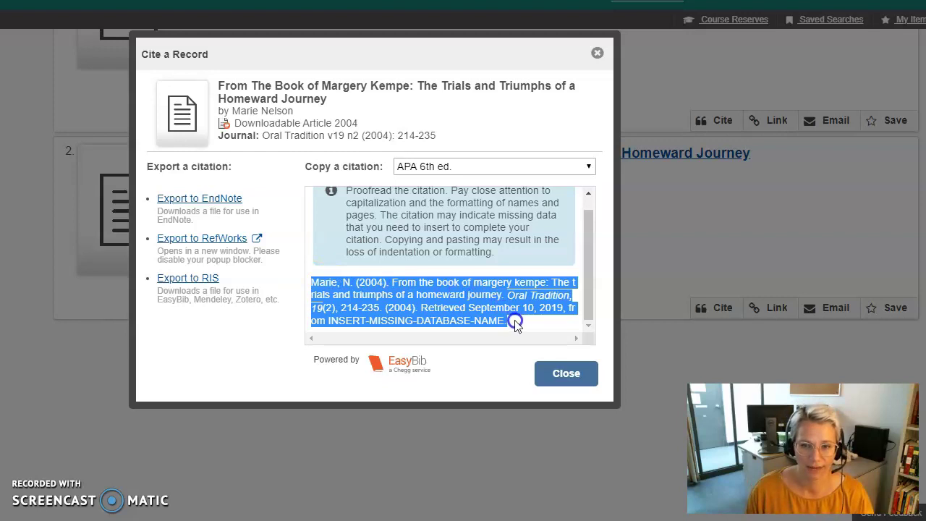
right_click(450, 293)
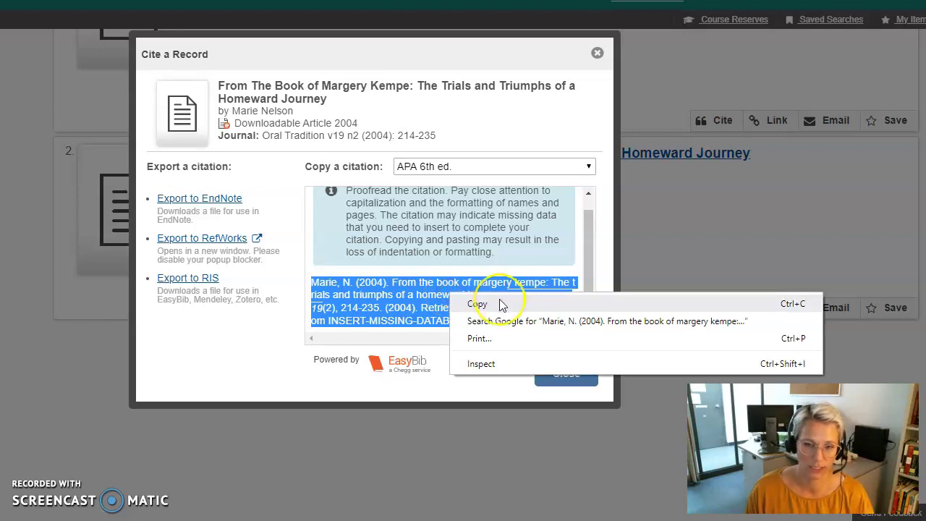
click(478, 304)
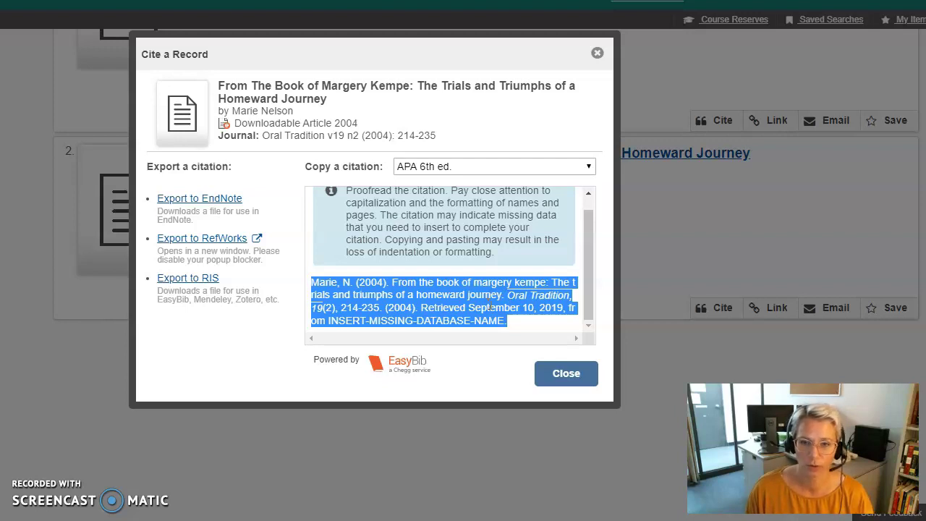
Check the capitalization of "kempe" in the APA citation and close the citation window
click(528, 326)
drag(482, 284, 514, 283)
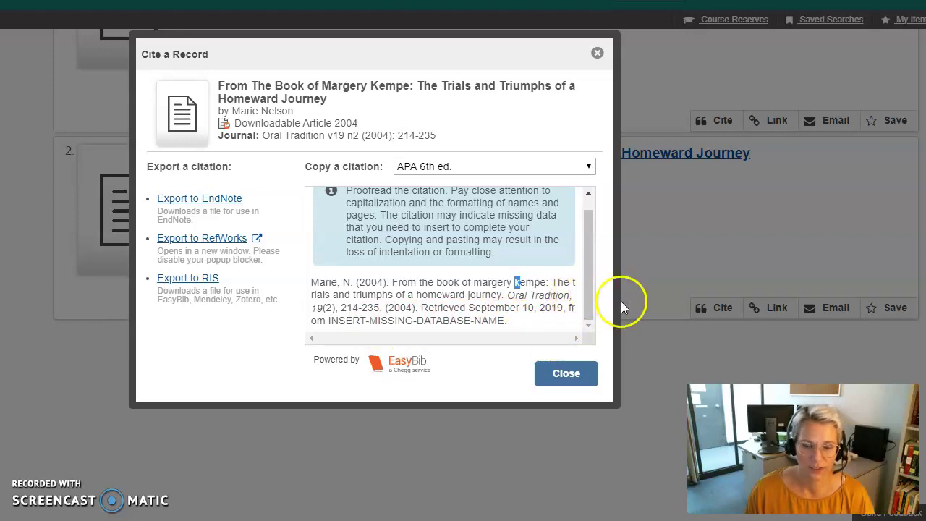
click(567, 376)
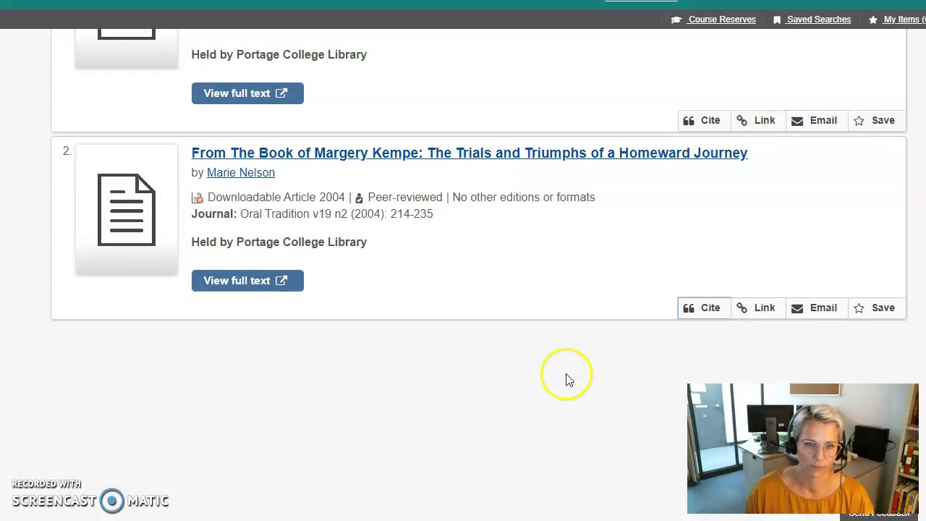
Return to the search results and open the full-text source of "From The Book of Margery Kempe"
scroll(551, 344, up, 1)
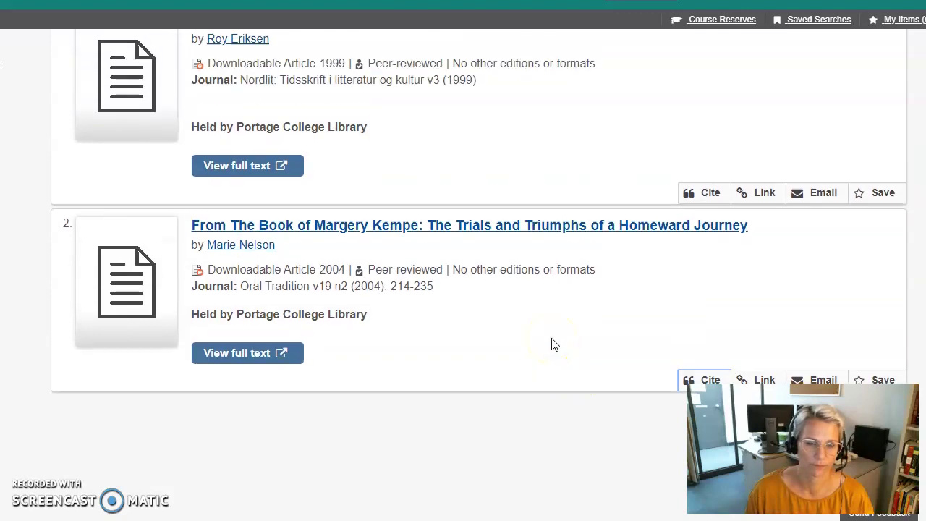
scroll(551, 345, up, 1)
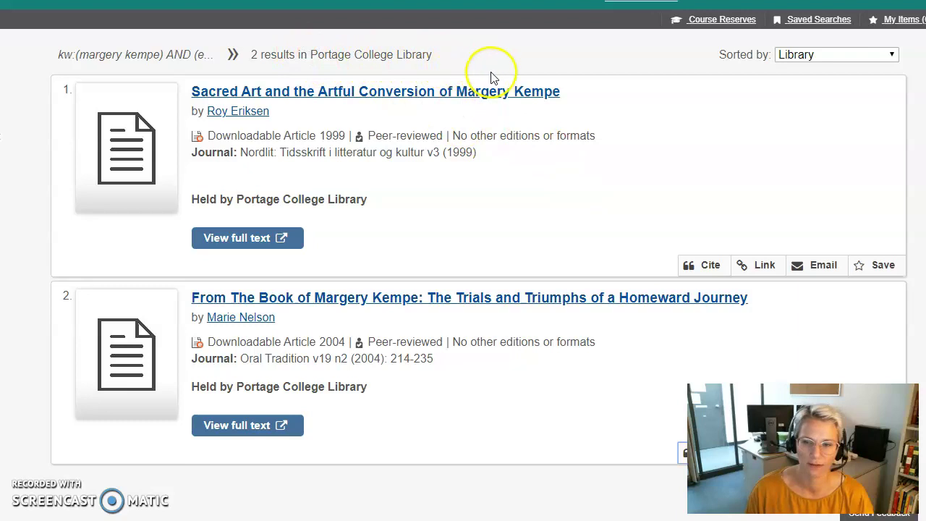
scroll(464, 274, down, 1)
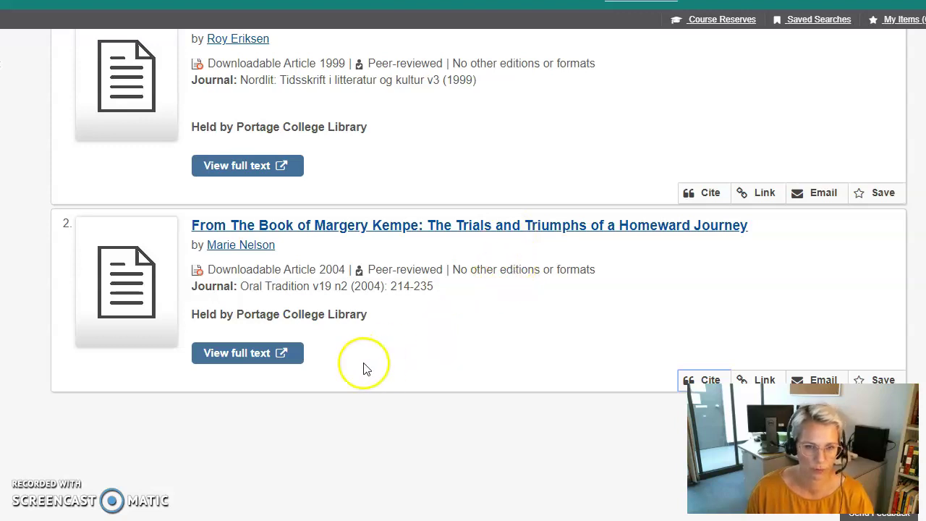
click(244, 354)
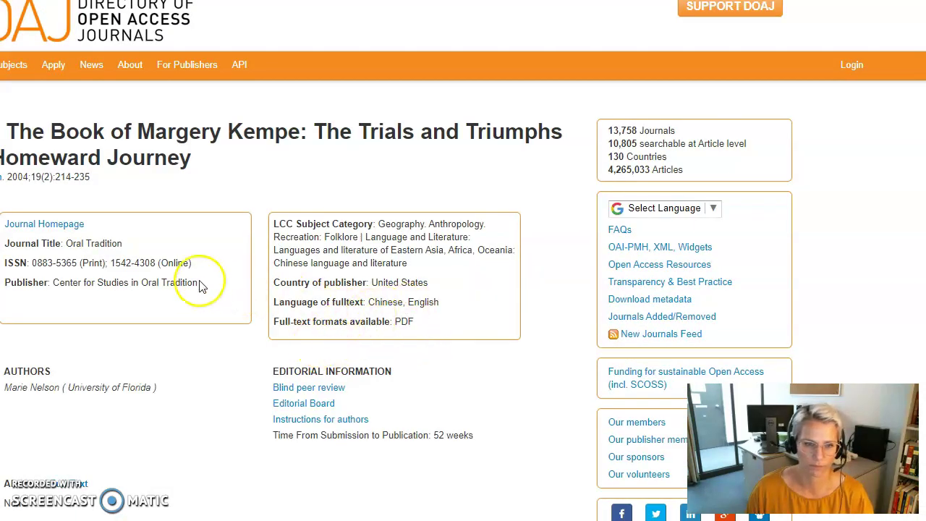
Try to open the article's full text from its DOAJ record, and return to the record
scroll(199, 285, down, 3)
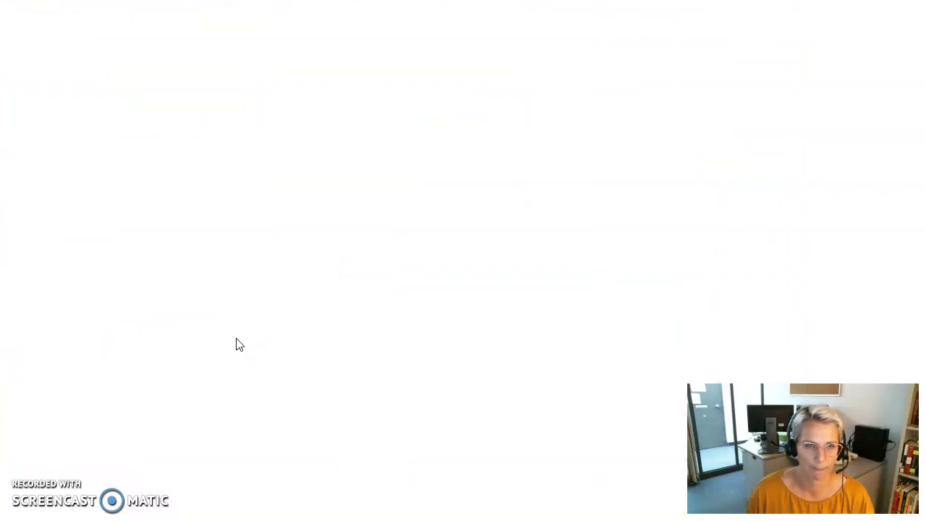
click(244, 333)
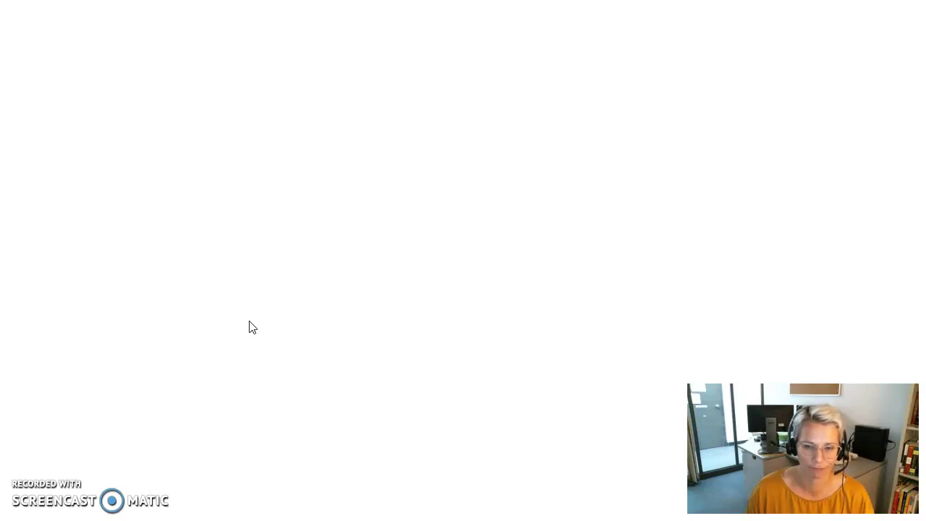
click(263, 281)
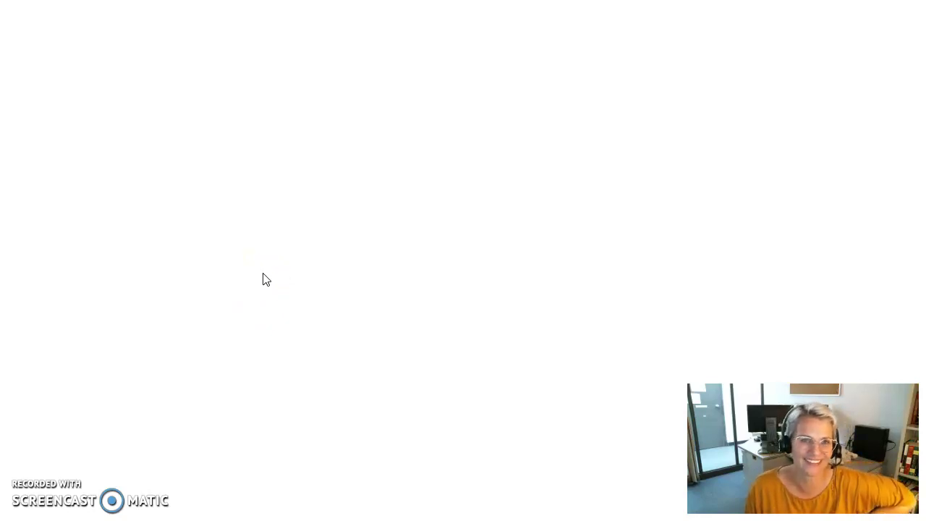
click(248, 262)
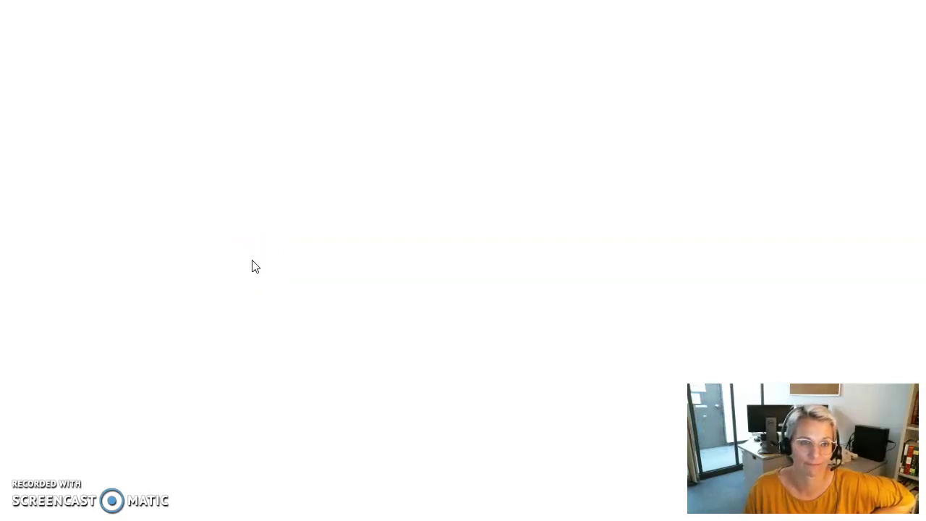
click(190, 103)
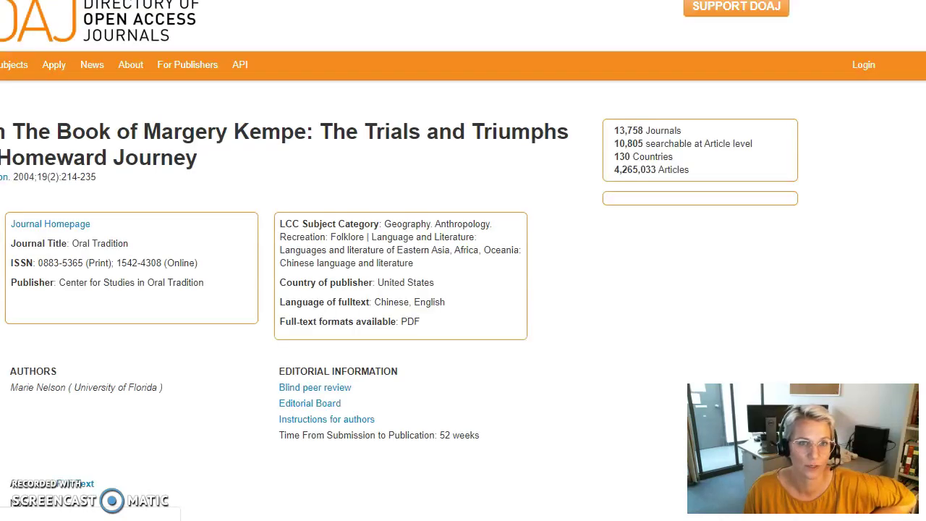
Open the full text of the Margery Kempe article from its DOAJ record
scroll(182, 176, down, 2)
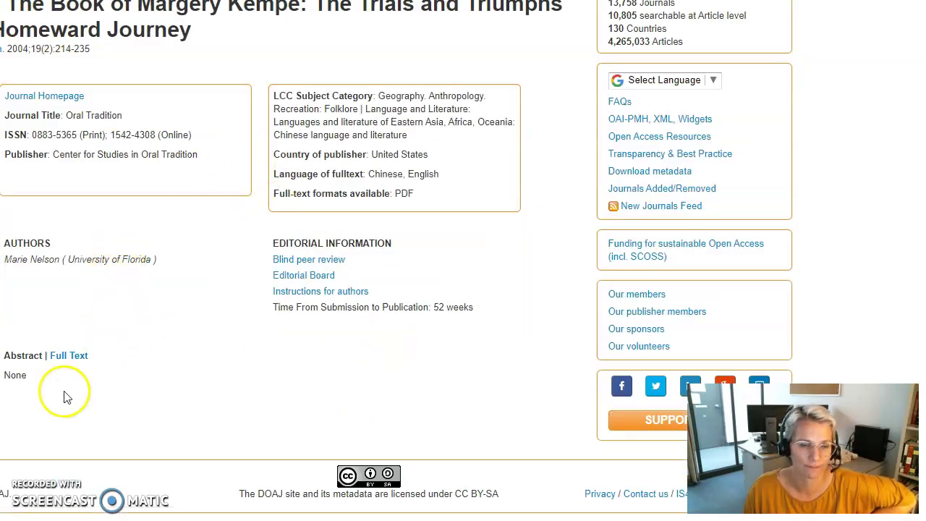
click(68, 356)
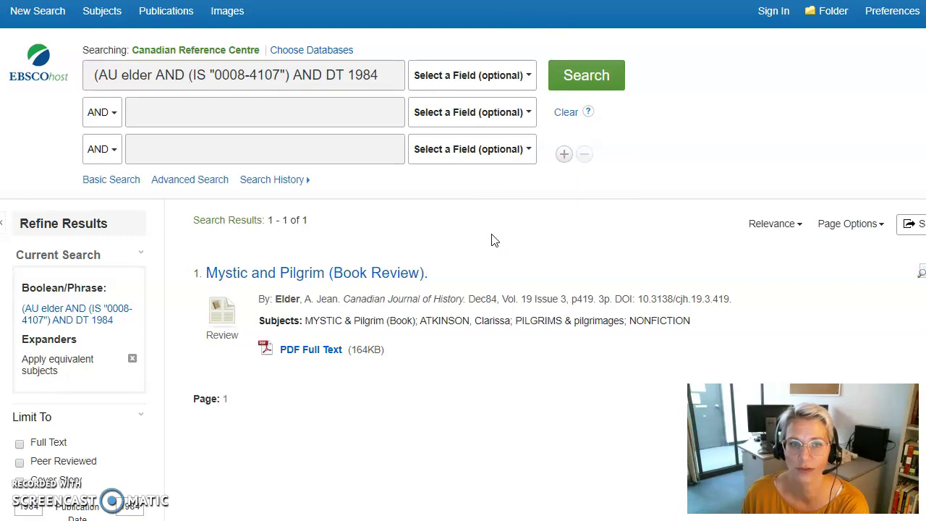
Open the PDF full text of "Mystic and Pilgrim (Book Review)" in the EBSCOhost results
click(383, 77)
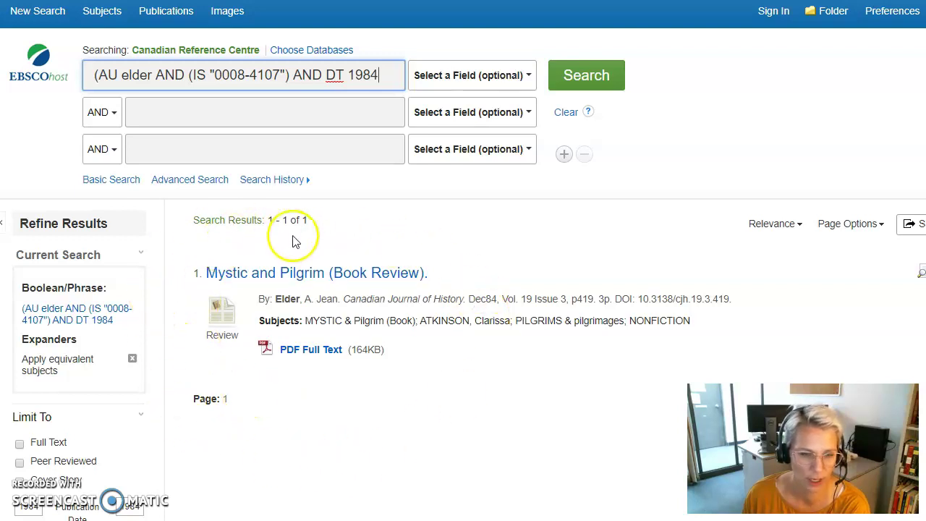
click(303, 353)
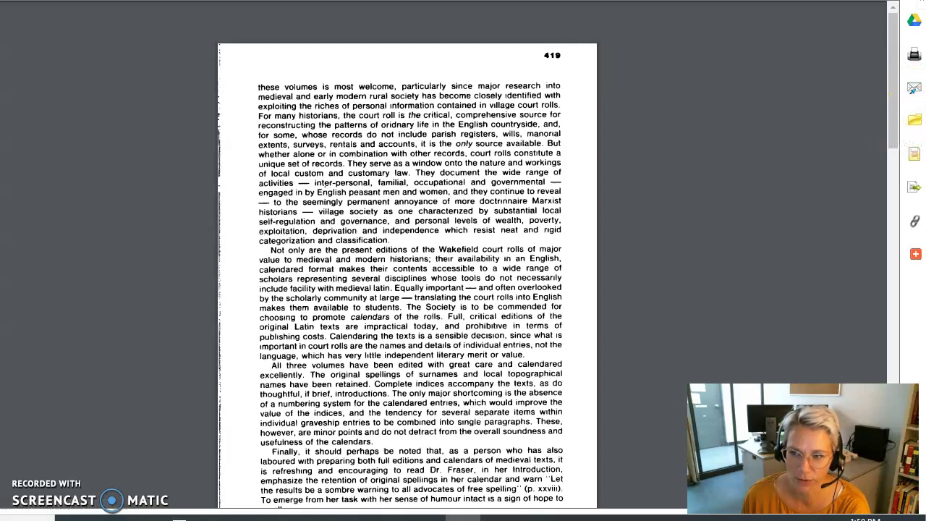
Display the citation formats for the "Mystic and Pilgrim" review and select its complete APA reference
click(914, 159)
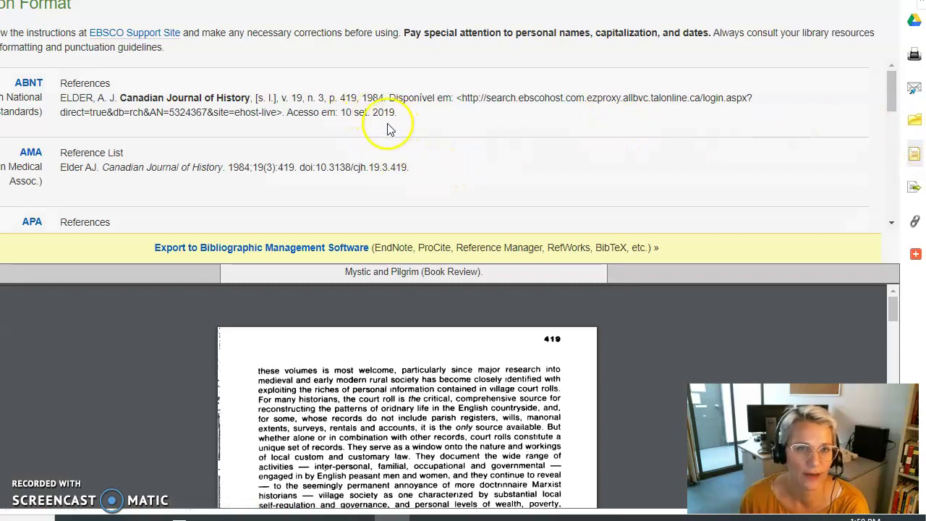
scroll(371, 134, down, 1)
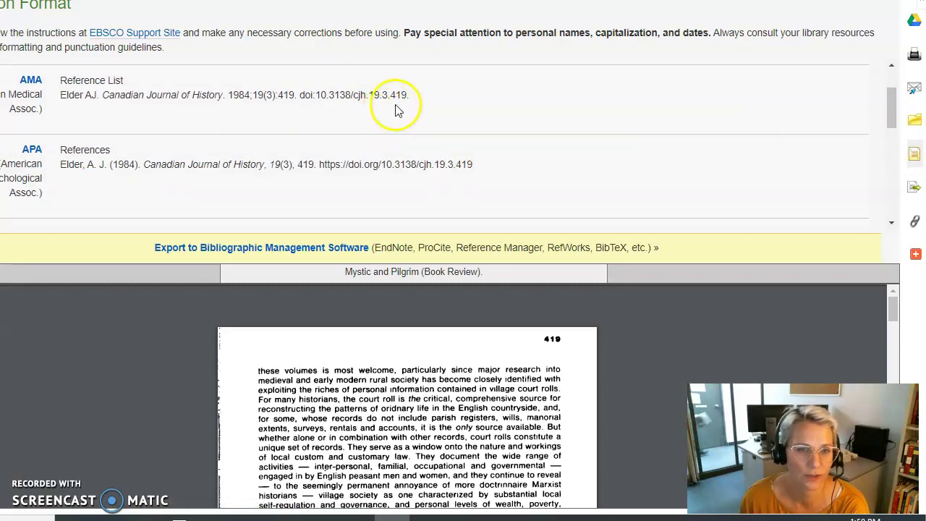
click(483, 170)
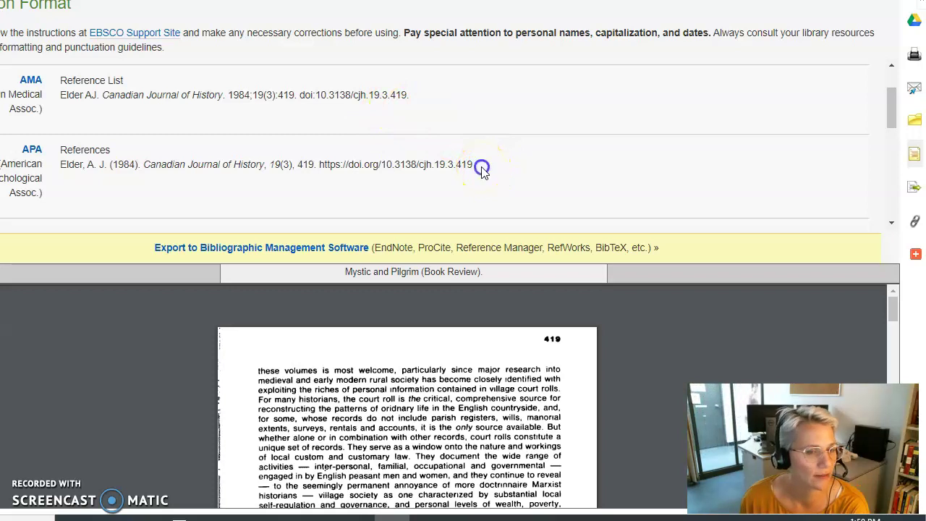
drag(460, 166, 58, 165)
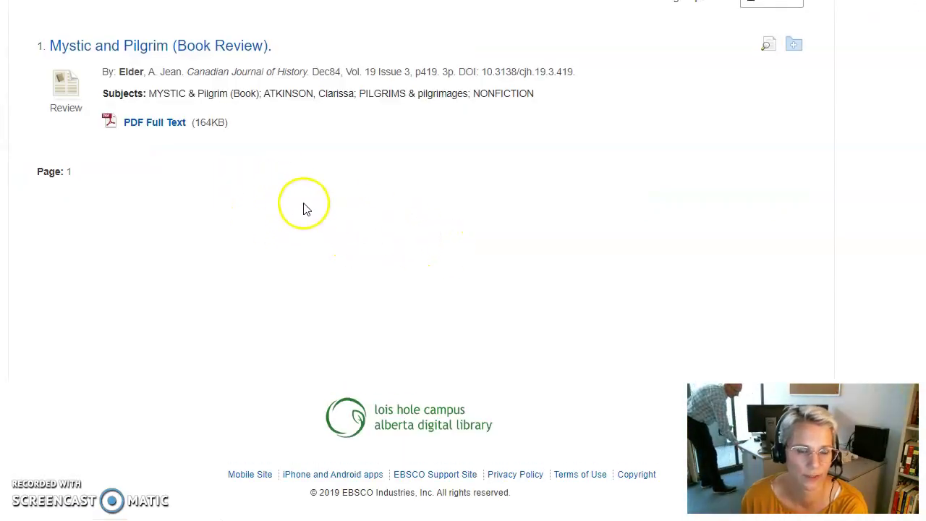
scroll(301, 208, up, 3)
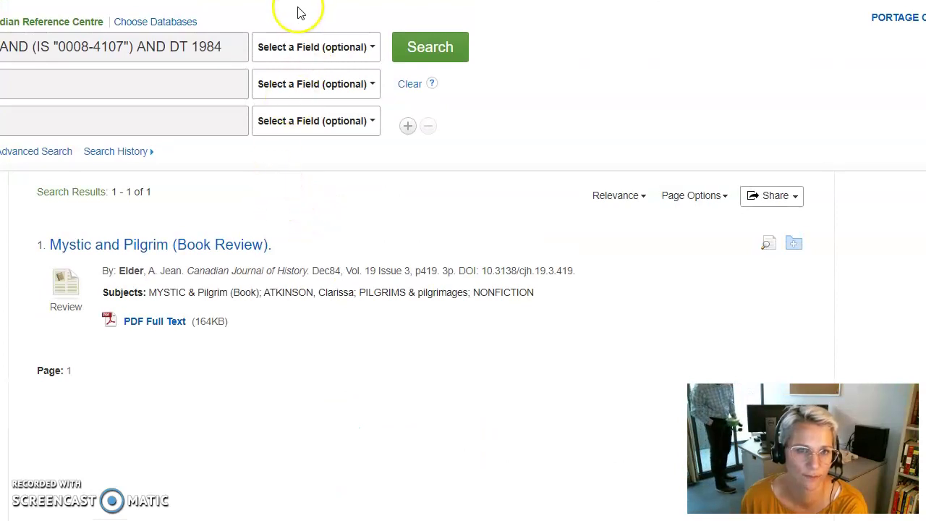
Replace the existing query with "piers plowman" and run the search in the Canadian Reference Centre database
drag(324, 50, 7, 53)
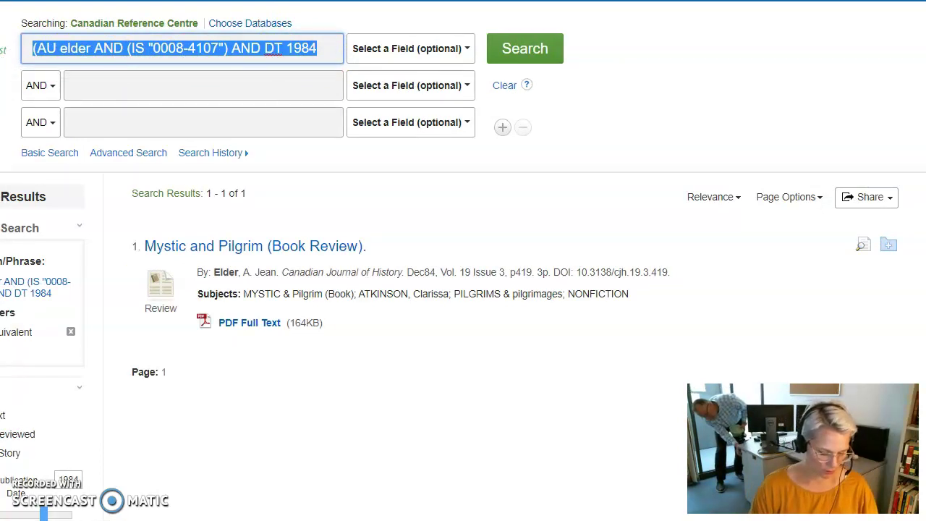
text(joh)
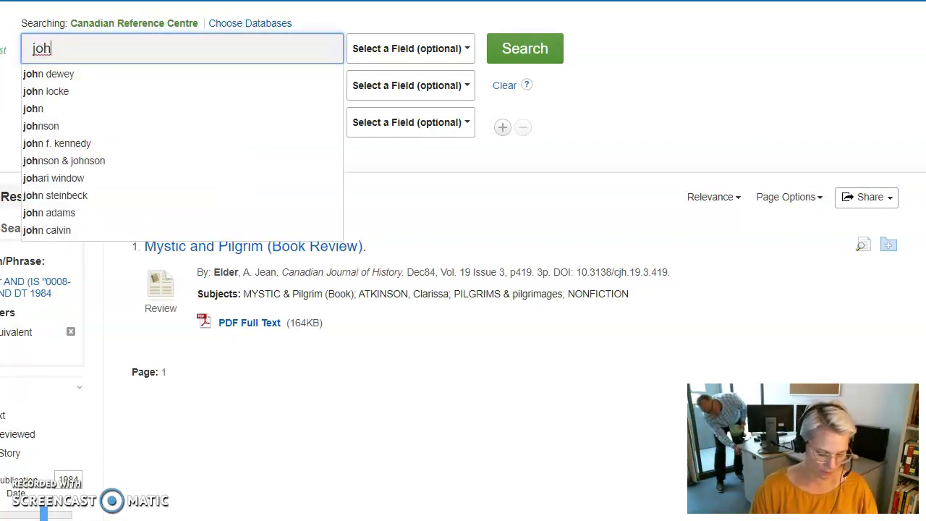
key(BackSpace)
key(BackSpace)
key(BackSpace)
text(pier)
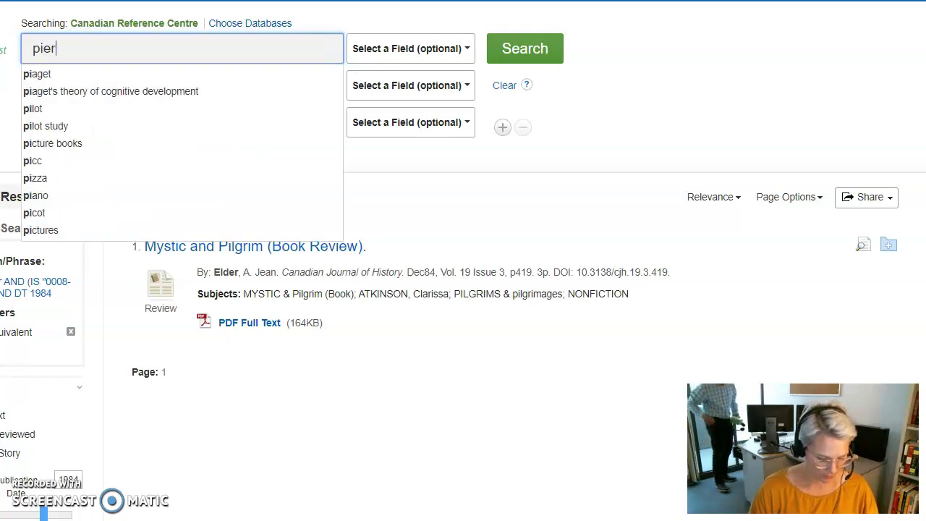
text(s plowman)
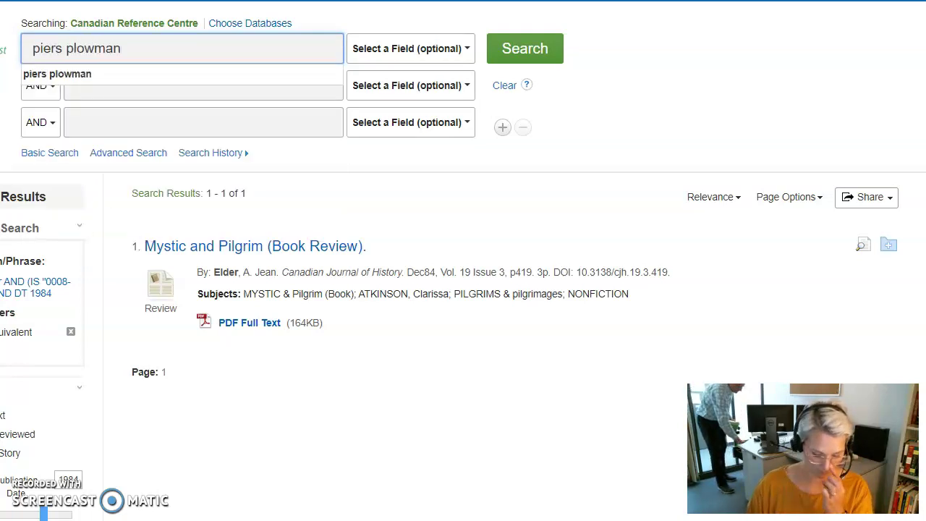
click(44, 77)
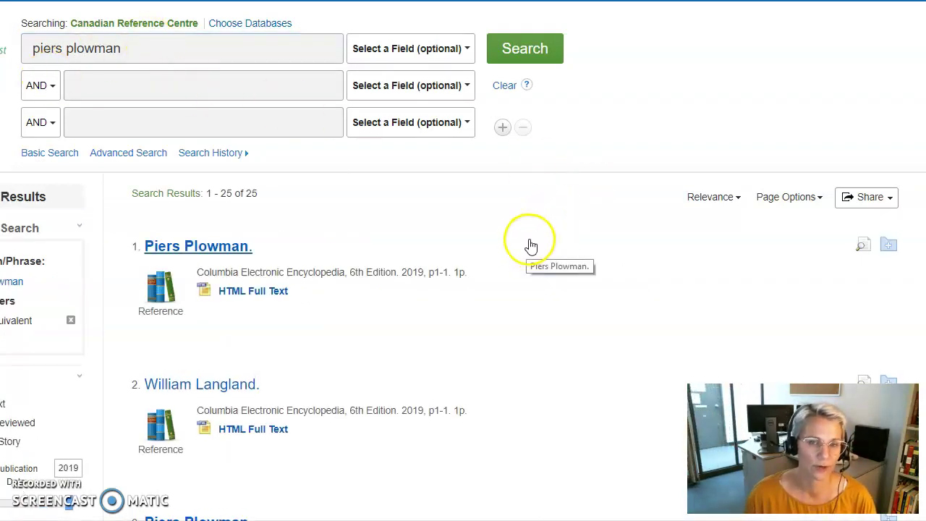
Look through the Piers Plowman search results and open the HTML full text of the Robin Hood encyclopedia entry
scroll(501, 267, down, 1)
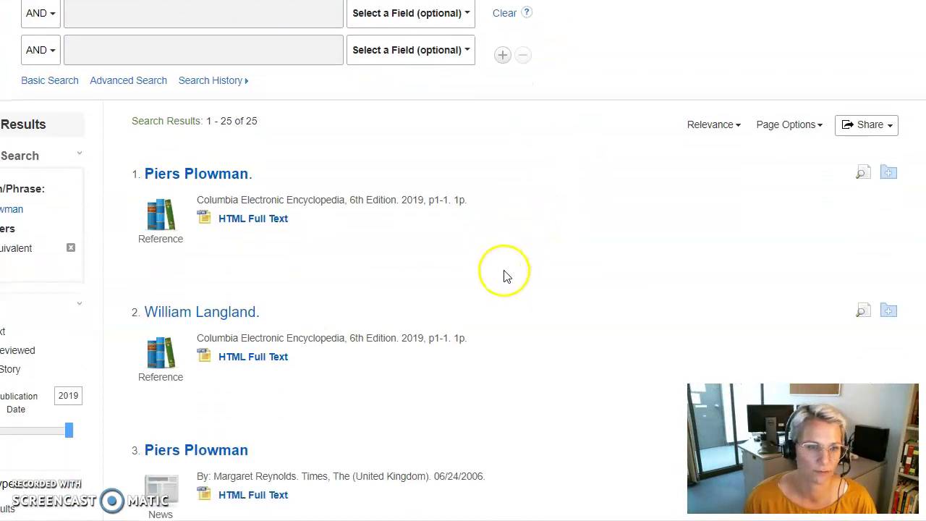
scroll(505, 273, down, 2)
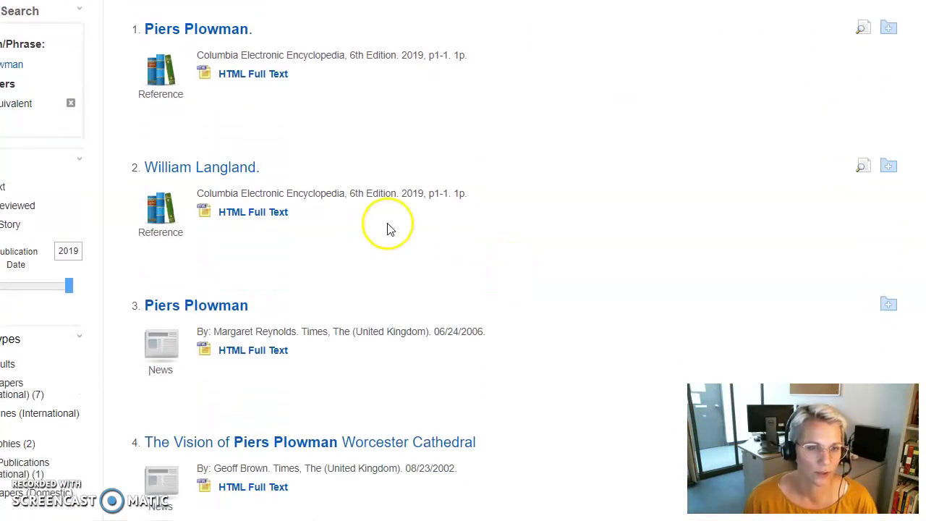
scroll(455, 234, down, 2)
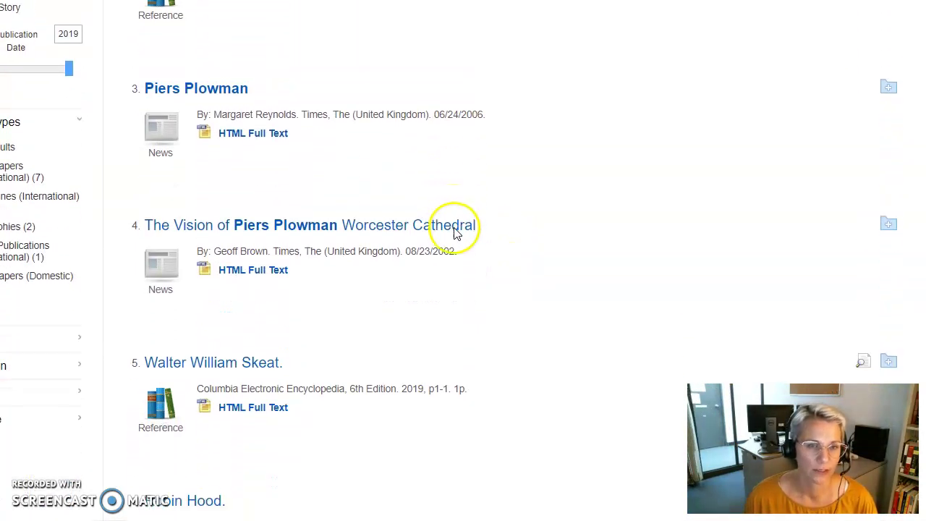
scroll(455, 233, down, 1)
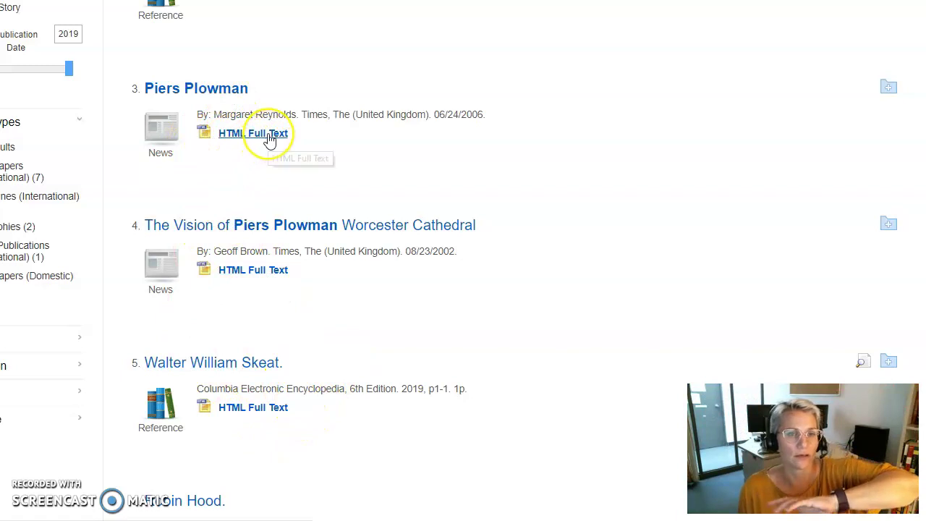
scroll(246, 365, down, 2)
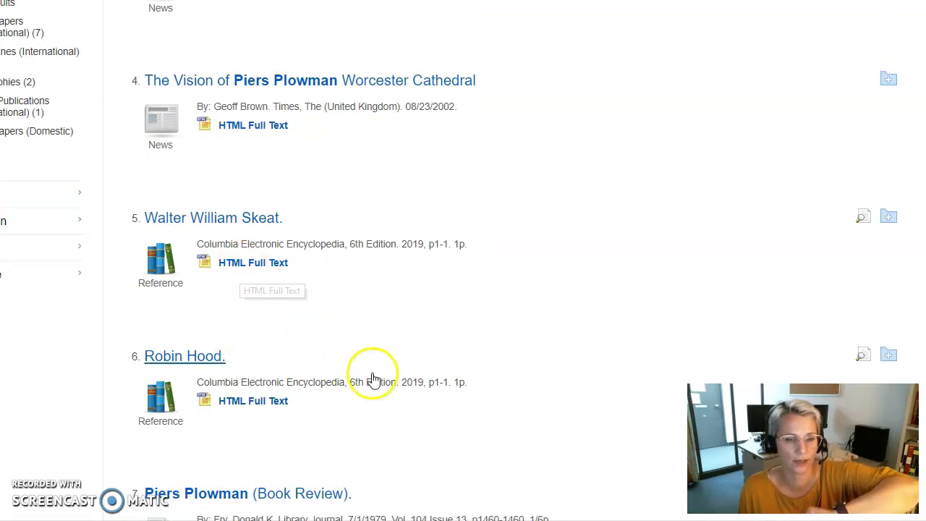
scroll(372, 377, down, 3)
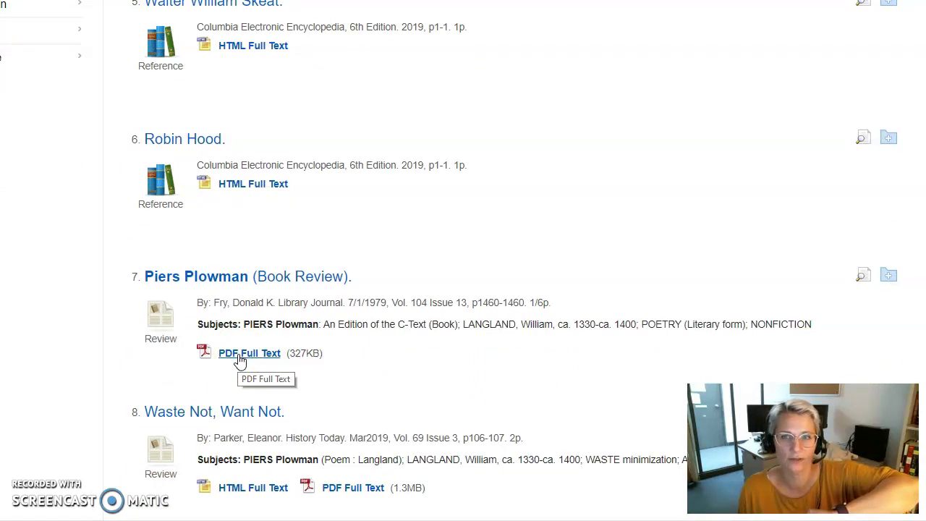
click(250, 182)
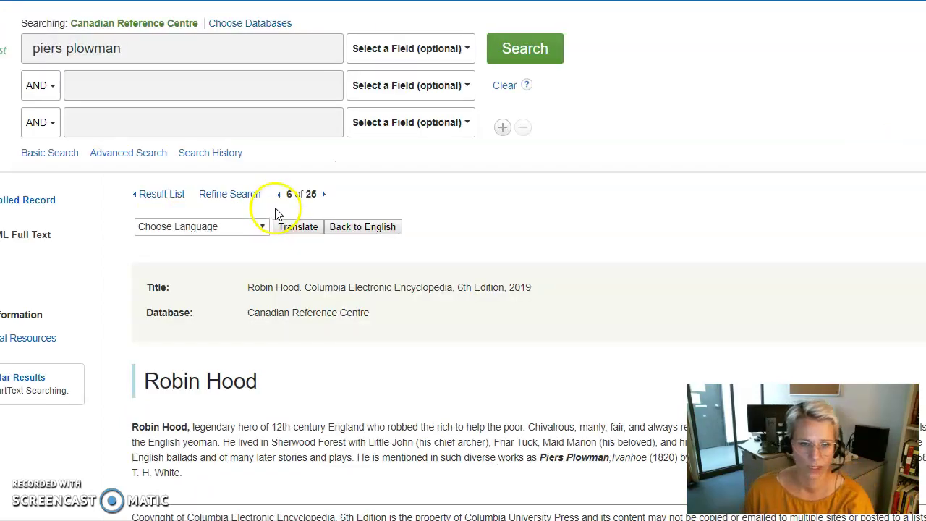
Play the read-aloud audio of the Robin Hood entry and pause it
scroll(363, 250, down, 2)
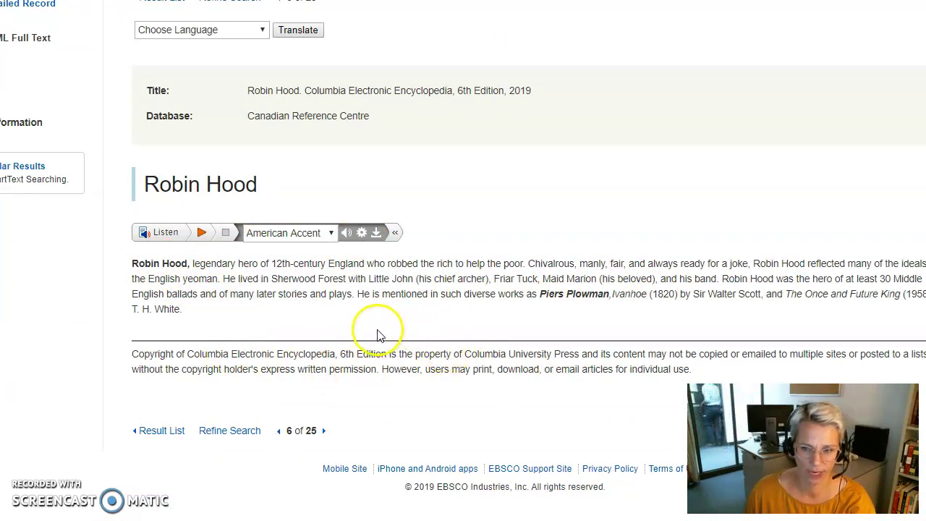
click(204, 232)
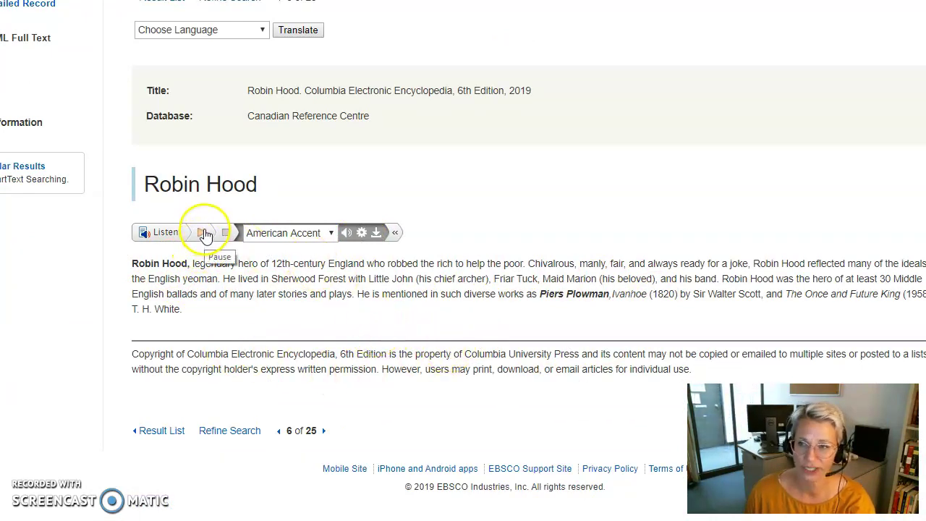
click(203, 233)
Extend the search from Canadian Reference Centre to all available EBSCOhost databases
scroll(274, 292, up, 3)
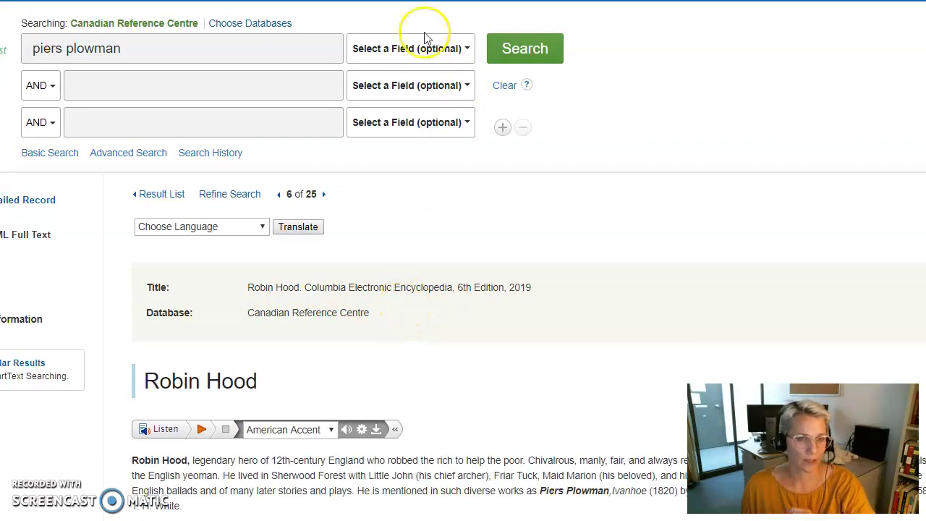
click(259, 26)
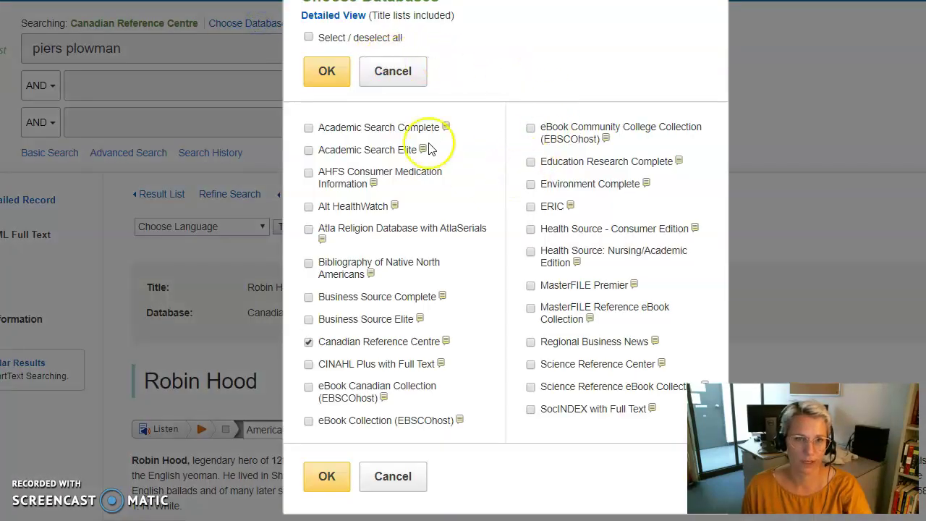
click(308, 37)
click(329, 87)
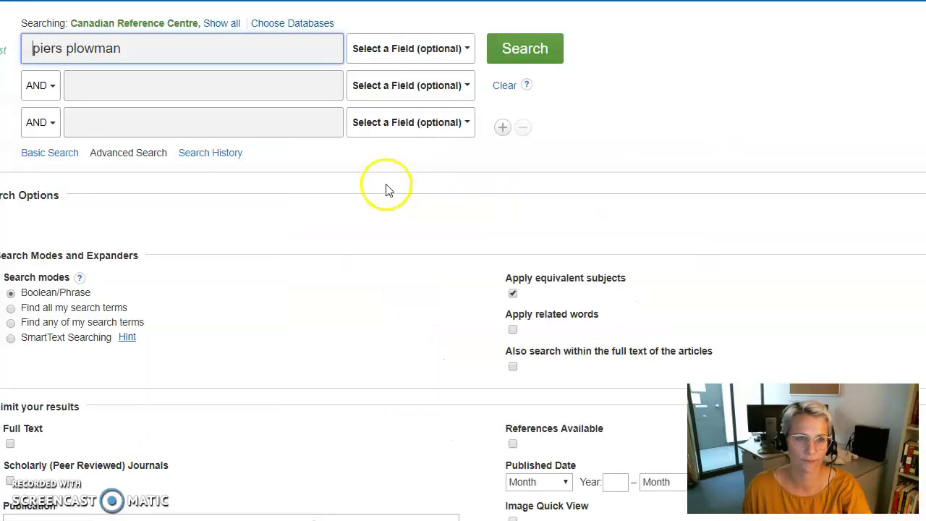
Limit the "piers plowman" search to full-text results
click(549, 51)
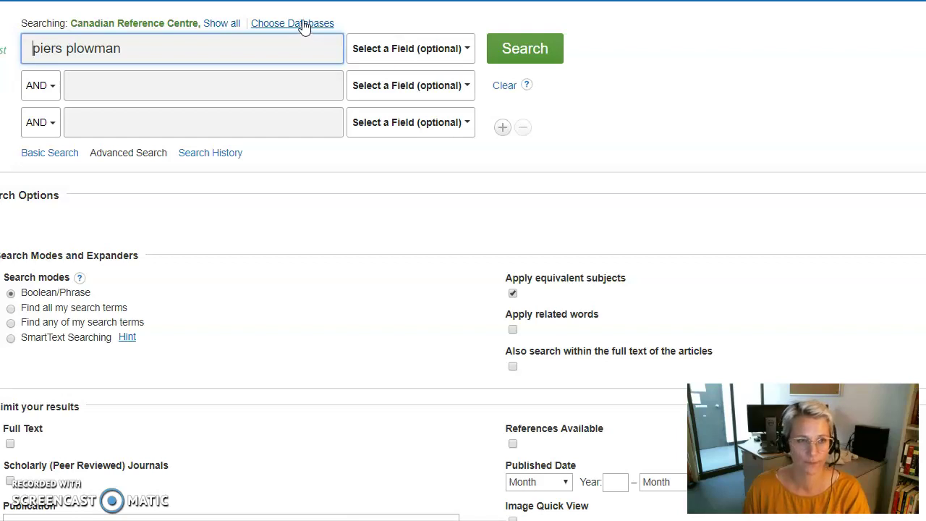
click(135, 49)
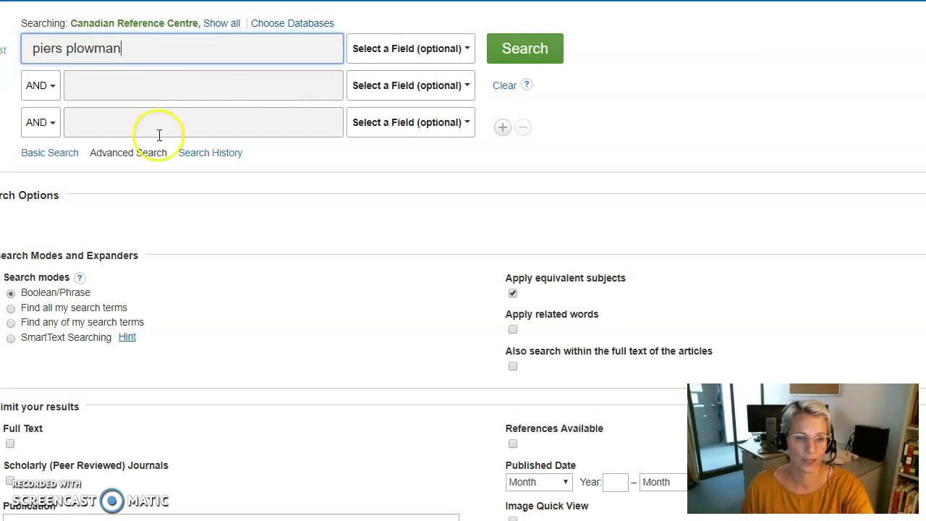
click(9, 443)
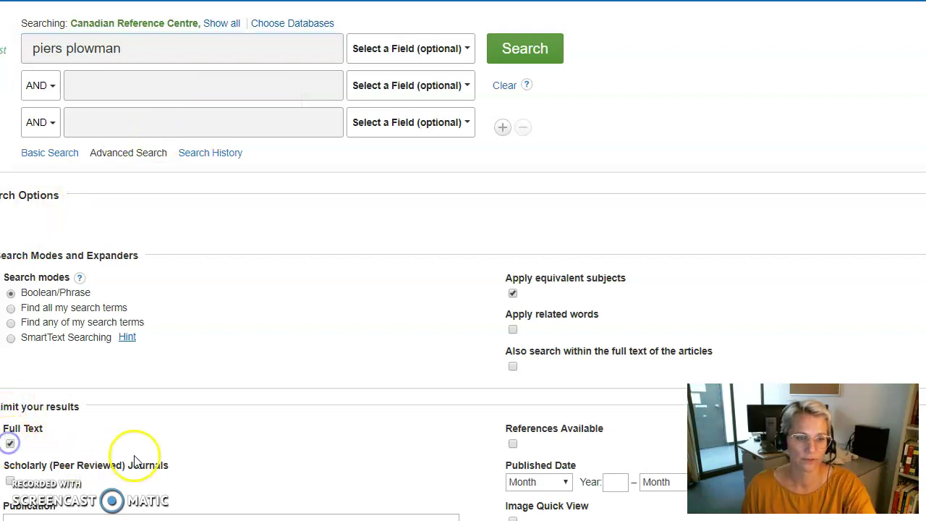